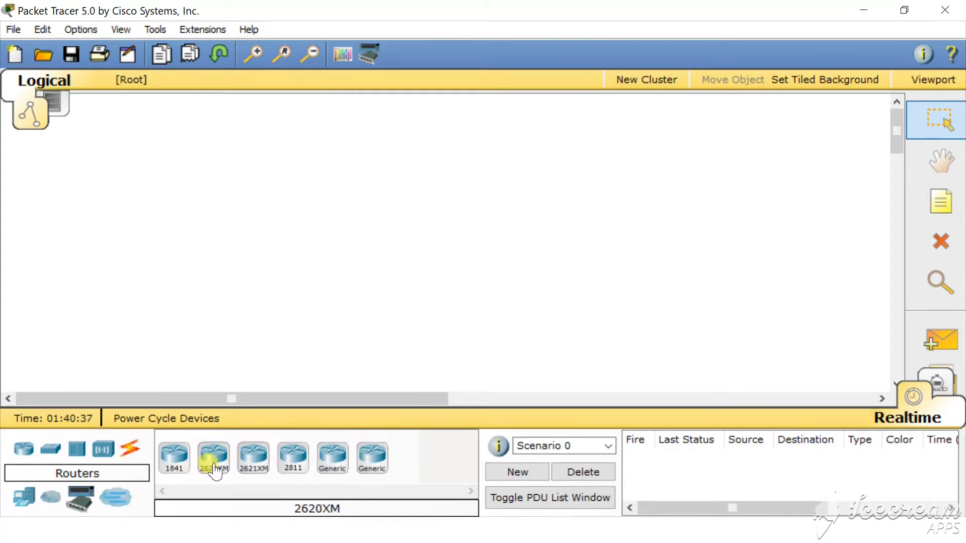
- Examine the available switches, hubs, wireless devices, end devices and connection types
left_click(50, 449)
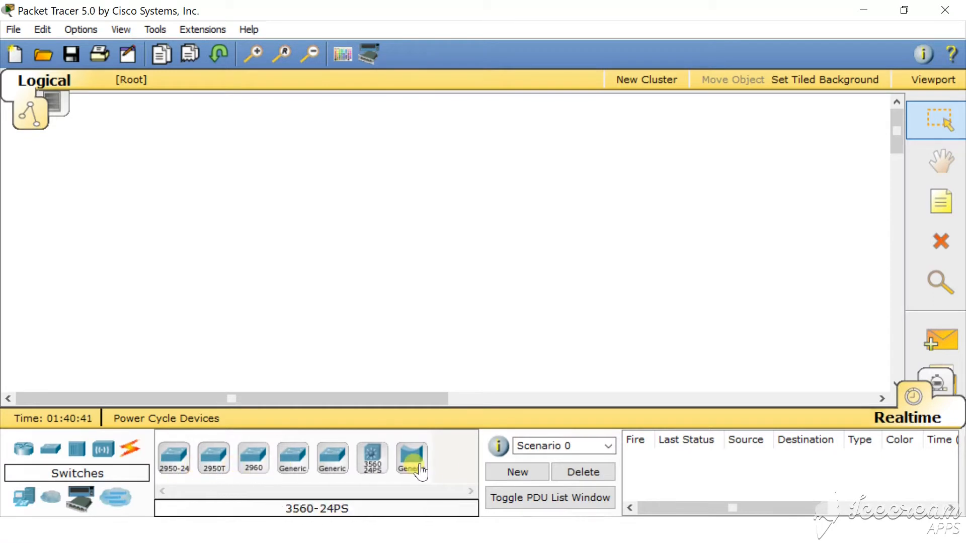
left_click(77, 450)
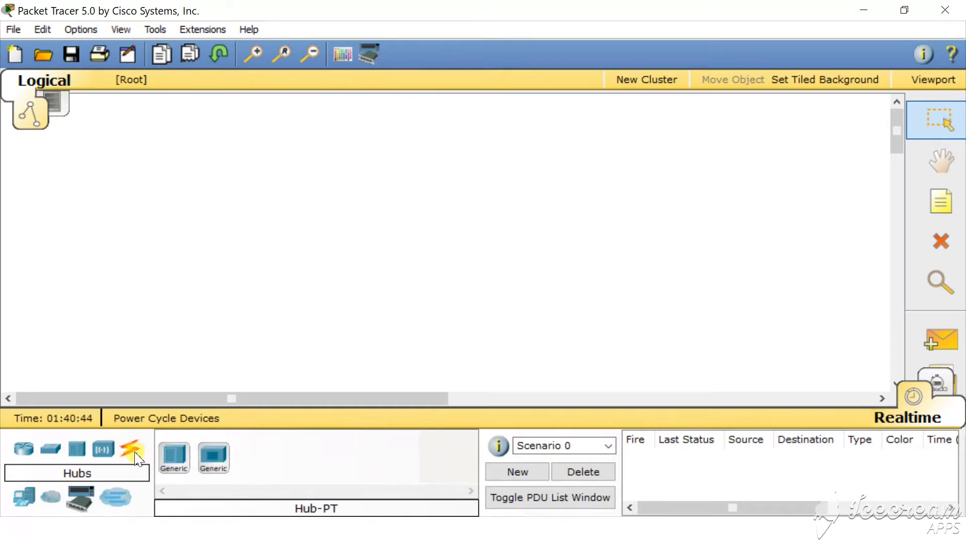
left_click(103, 449)
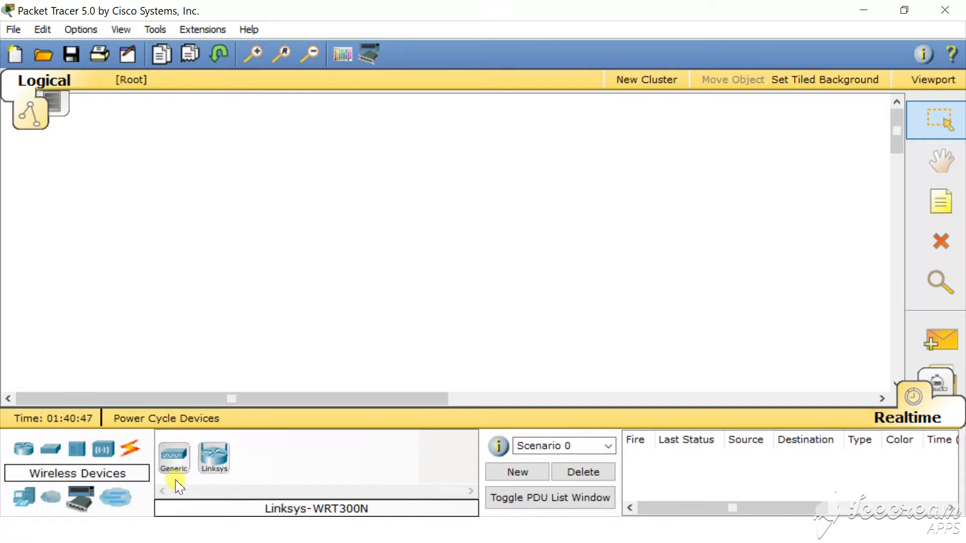
left_click(29, 498)
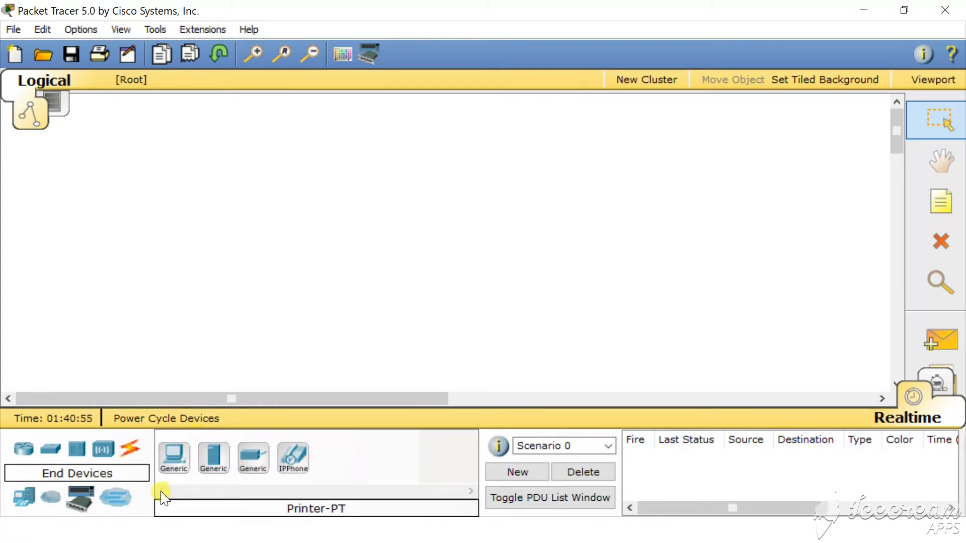
left_click(130, 455)
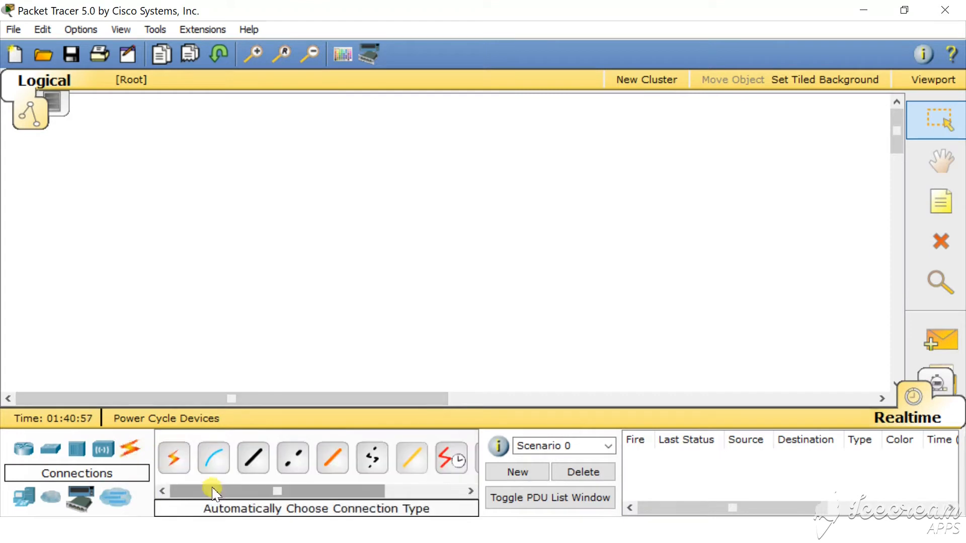
left_click(166, 463)
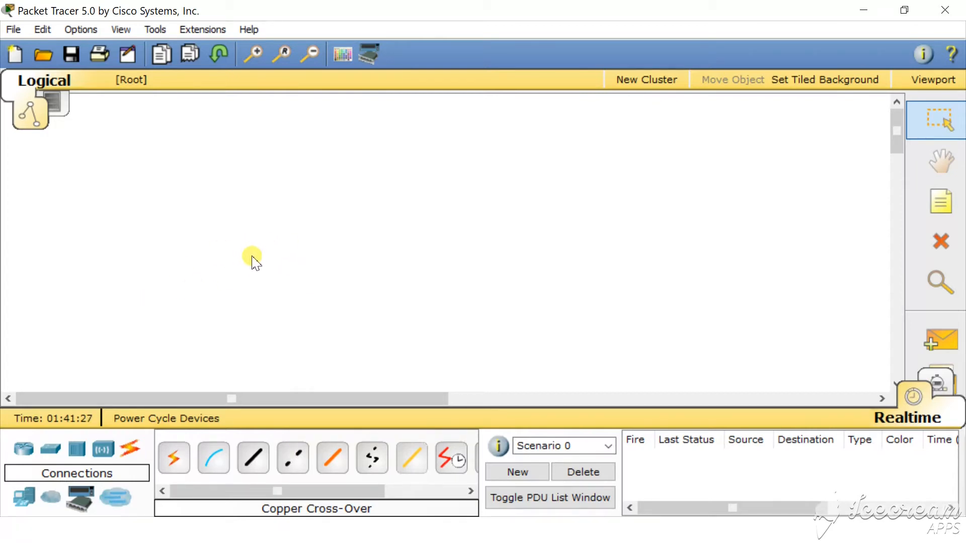
- Place two generic PCs side by side in the empty logical workspace, leaving a wide gap between them
left_click(22, 498)
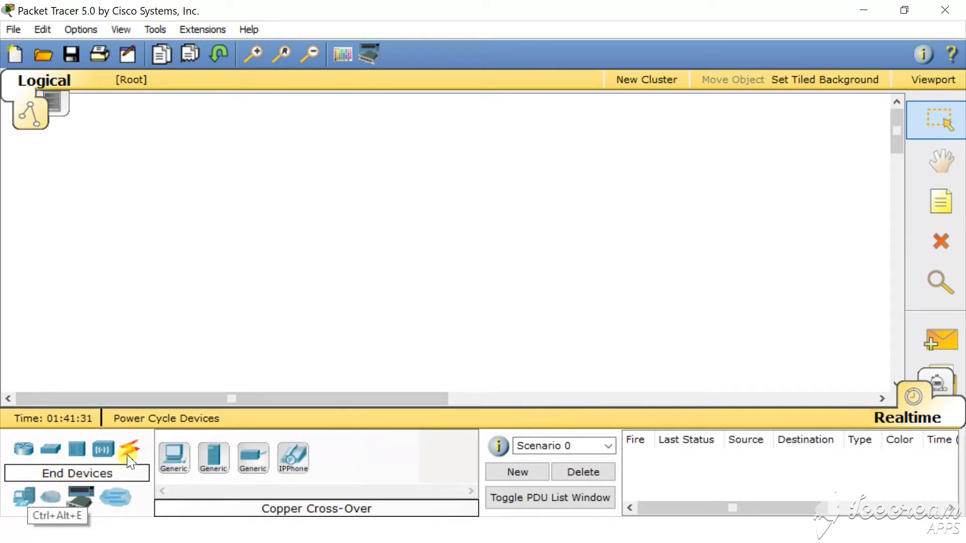
left_click_drag(172, 465, 252, 206)
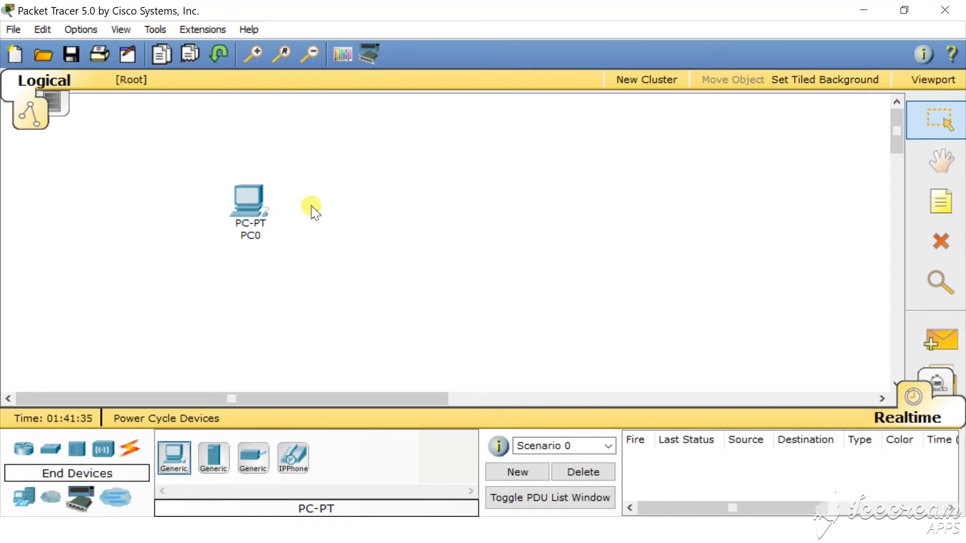
mouse_move(262, 216)
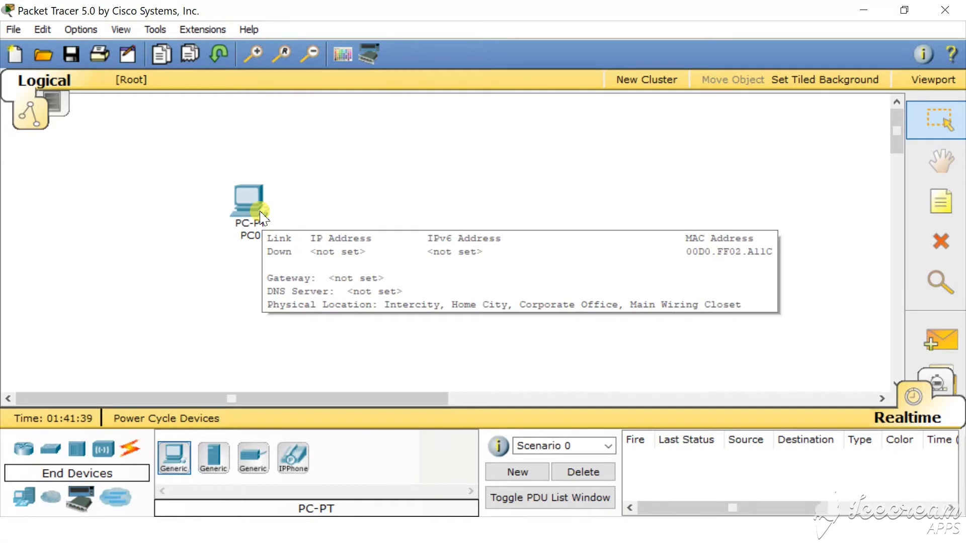
left_click_drag(173, 456, 578, 207)
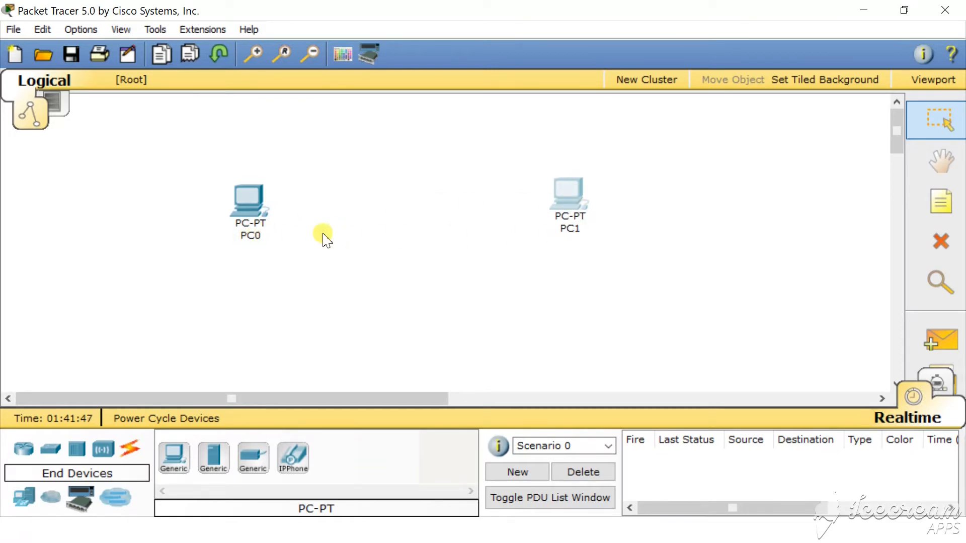
- Rename the first PC as PC-1 and the second as PC-2
left_click(252, 235)
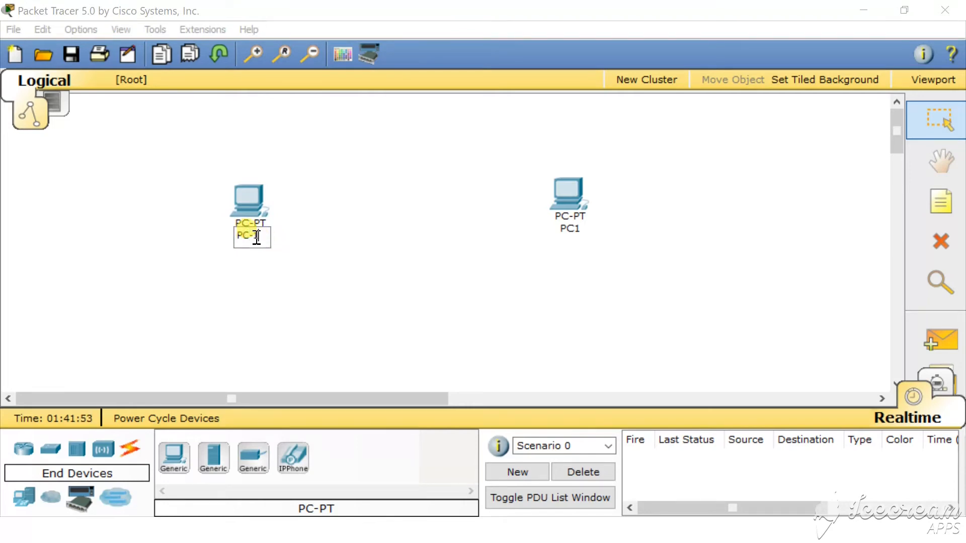
left_click(570, 228)
left_click(416, 267)
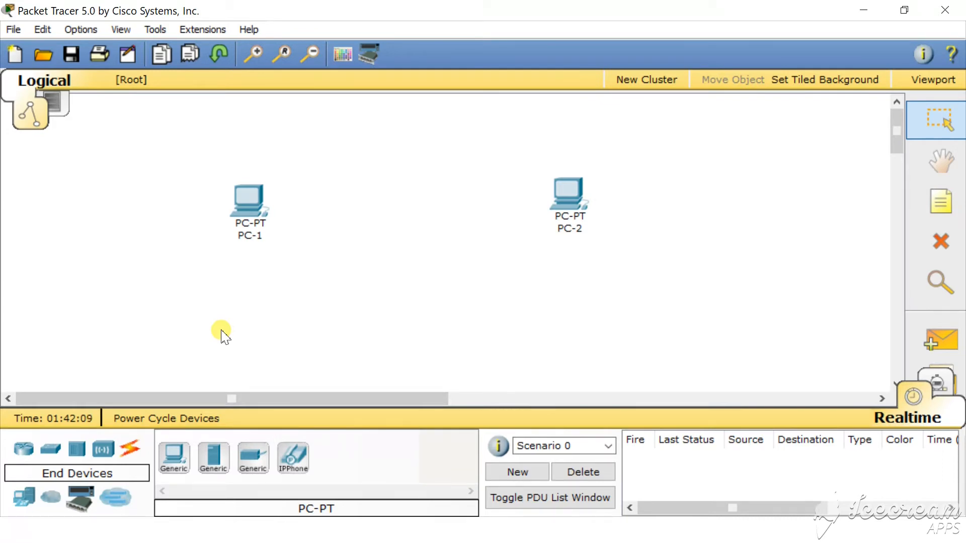
- Connect PC-1 to PC-2 through their FastEthernet ports with a Copper Cross-Over cable, and shift PC-1 slightly away from PC-2
left_click(131, 447)
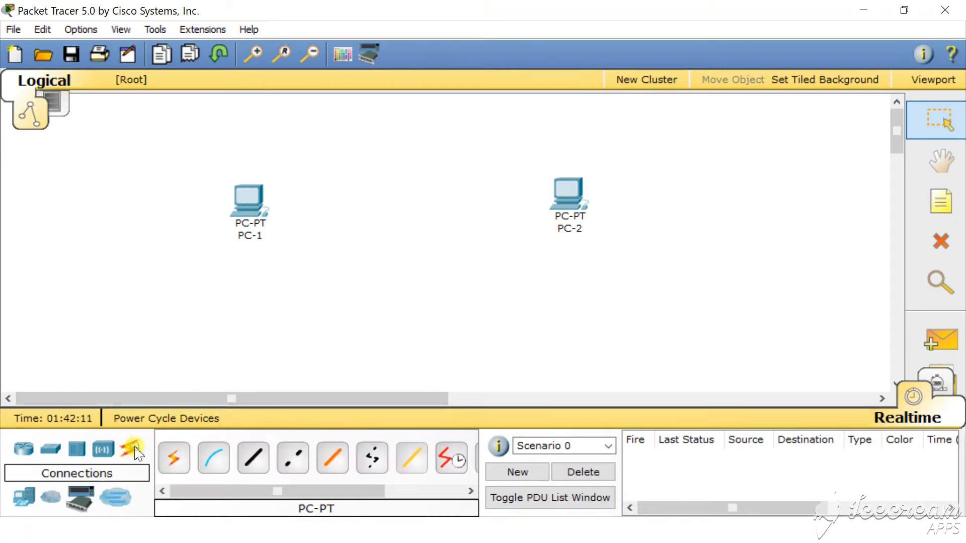
left_click(291, 458)
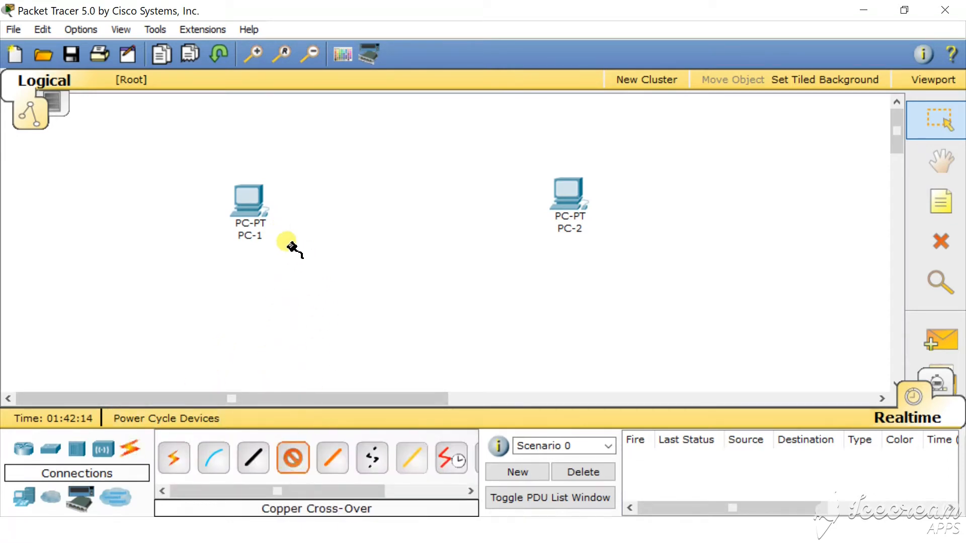
left_click(254, 205)
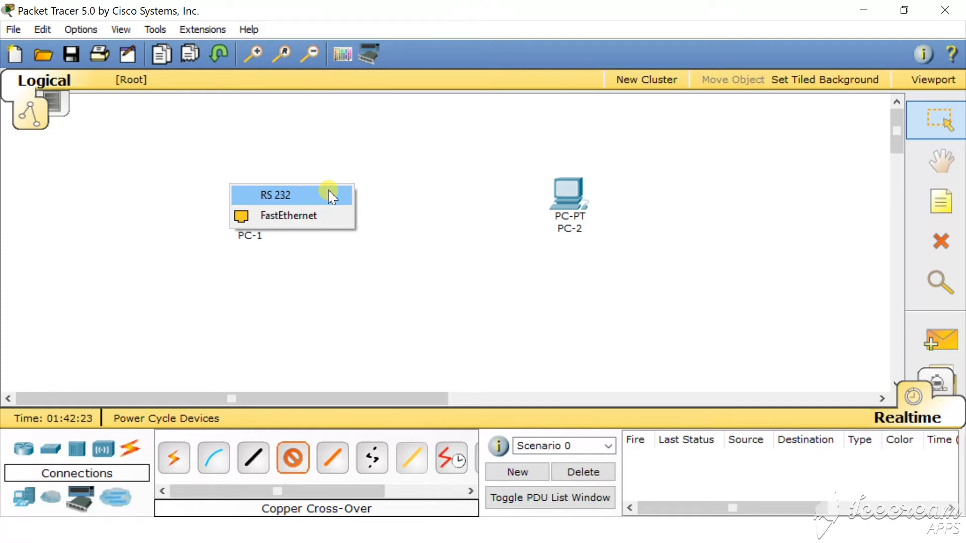
left_click(321, 217)
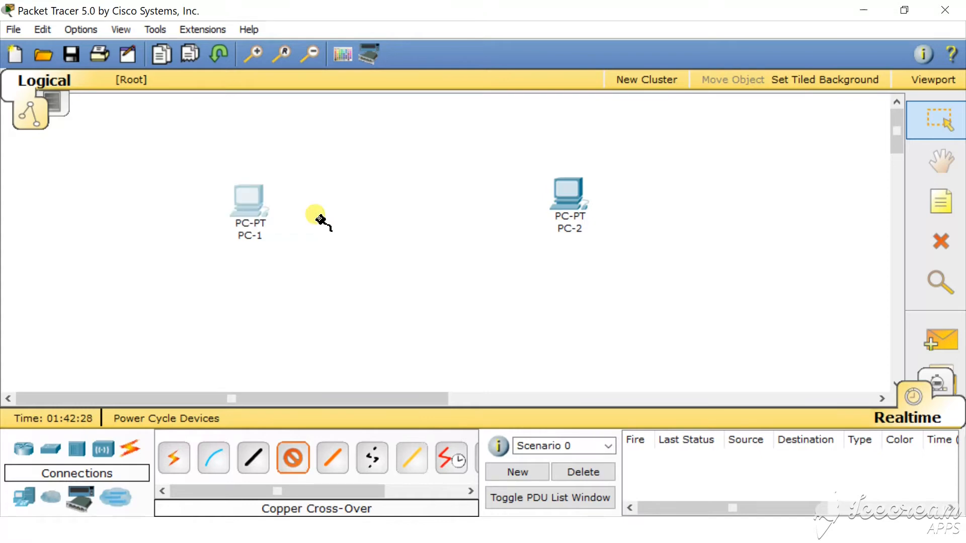
left_click(566, 206)
left_click(567, 211)
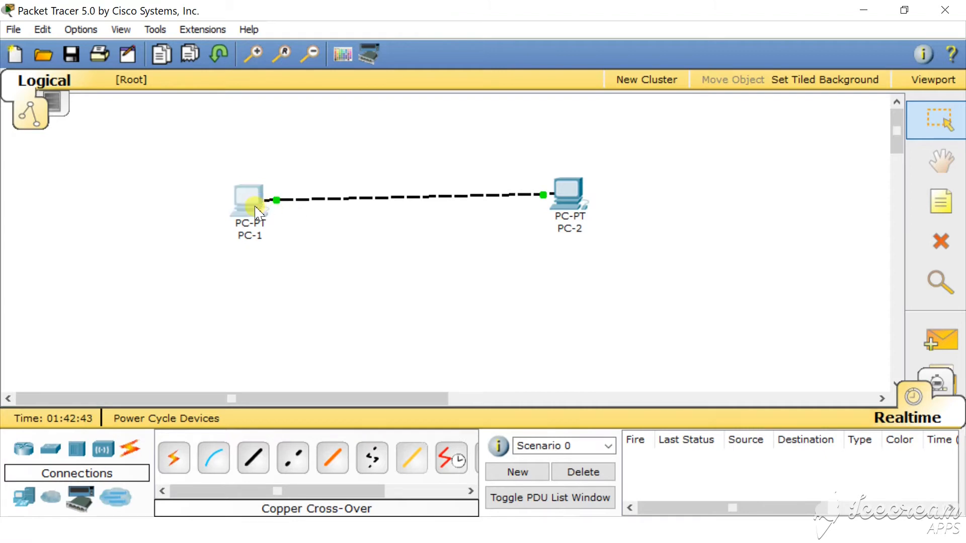
left_click_drag(260, 212, 245, 209)
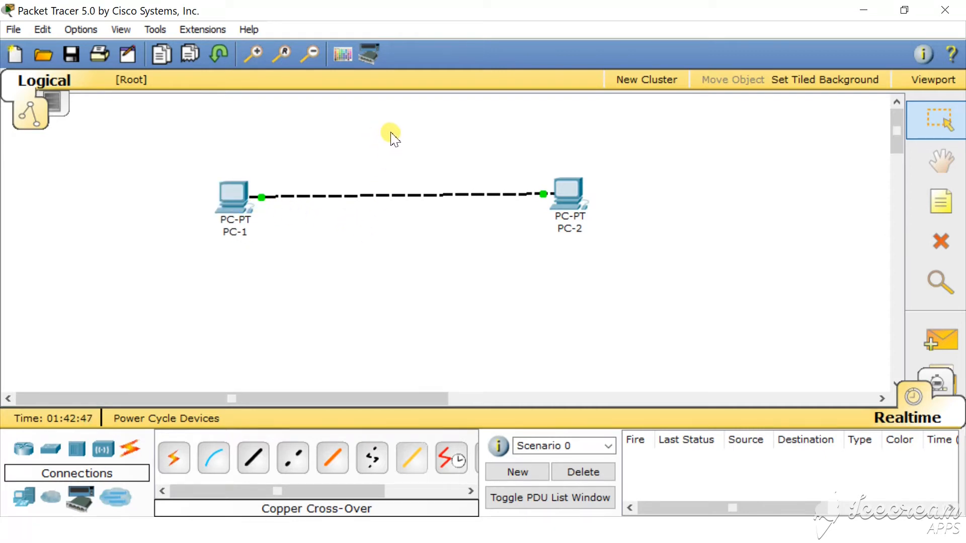
- Configure PC-1 with the static IP address 192.168.0.1 and subnet mask 255.255.255.0
left_click(253, 204)
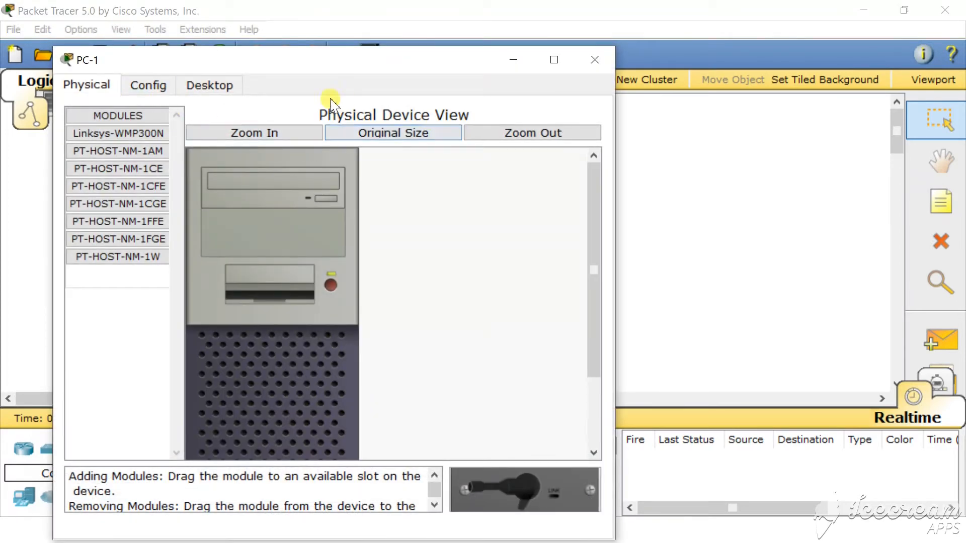
left_click_drag(598, 220, 597, 242)
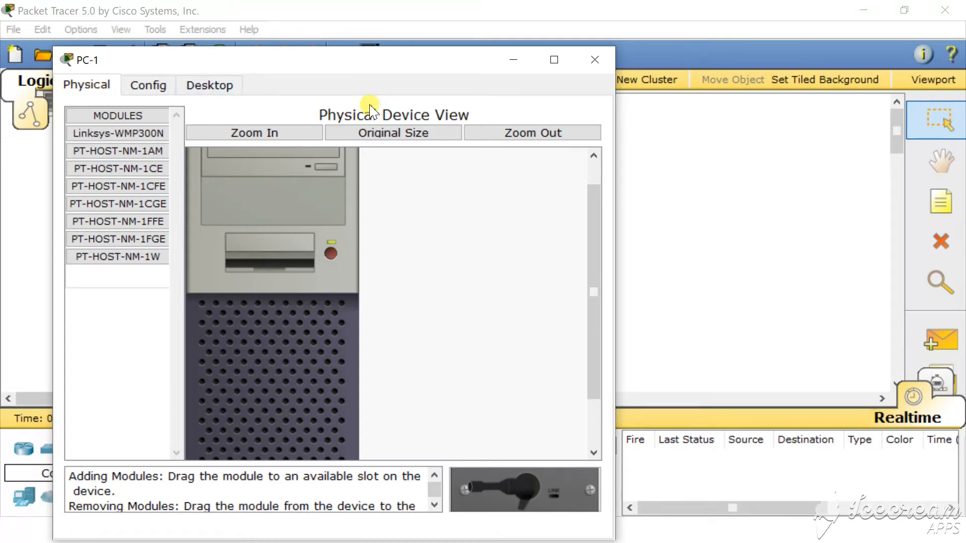
left_click_drag(589, 245, 594, 308)
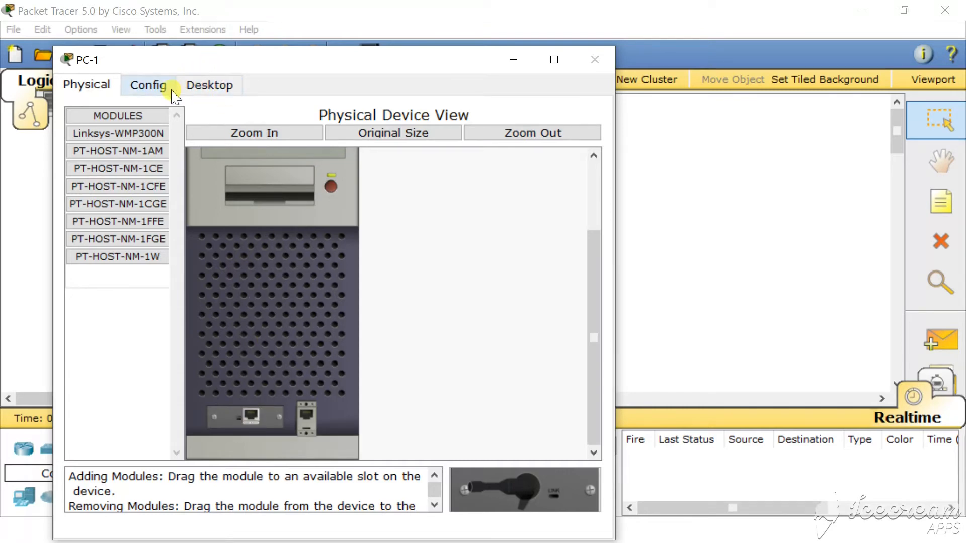
left_click(213, 89)
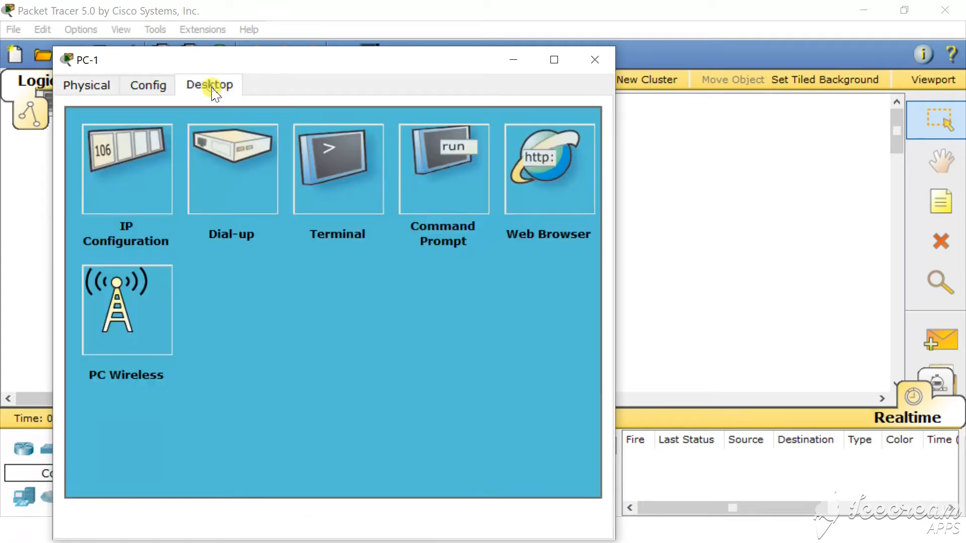
left_click(145, 170)
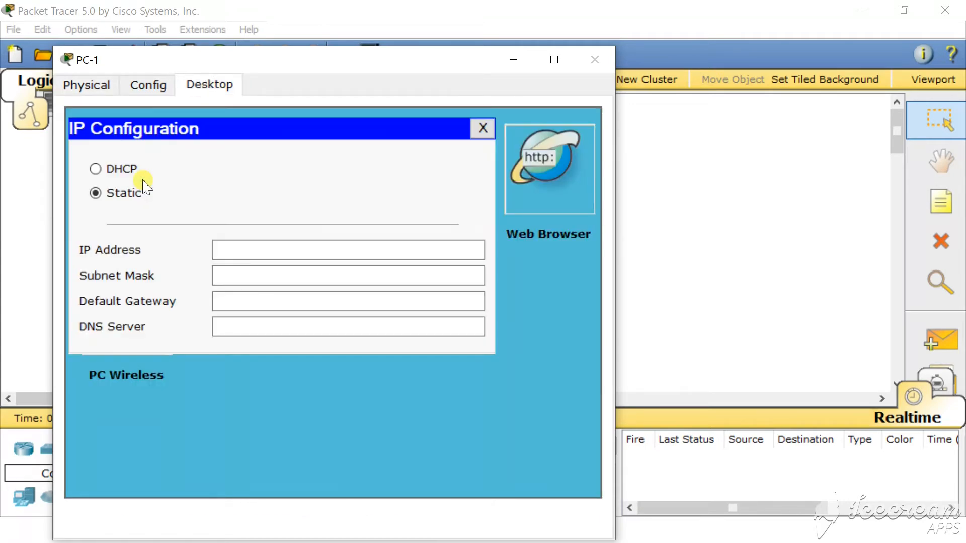
left_click(236, 251)
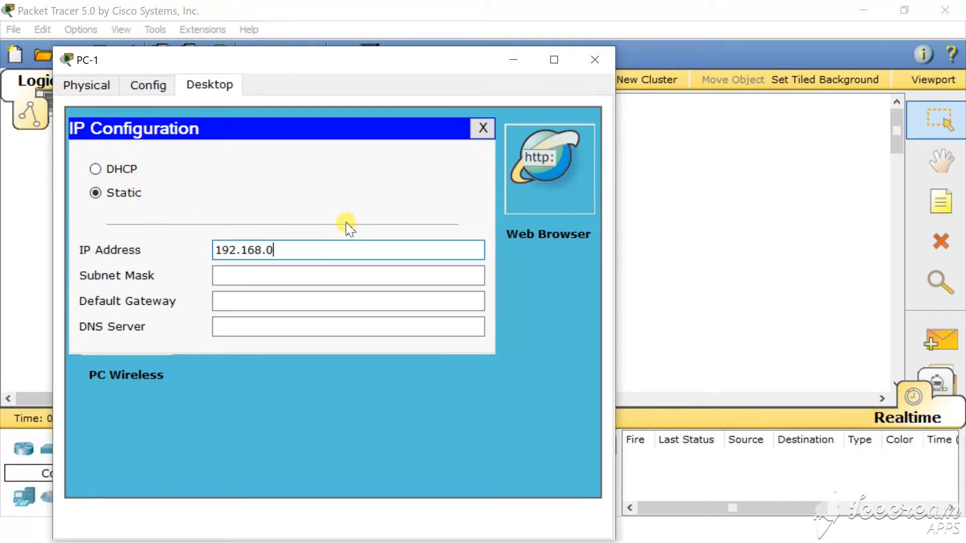
type("192.168.0.1")
left_click(247, 275)
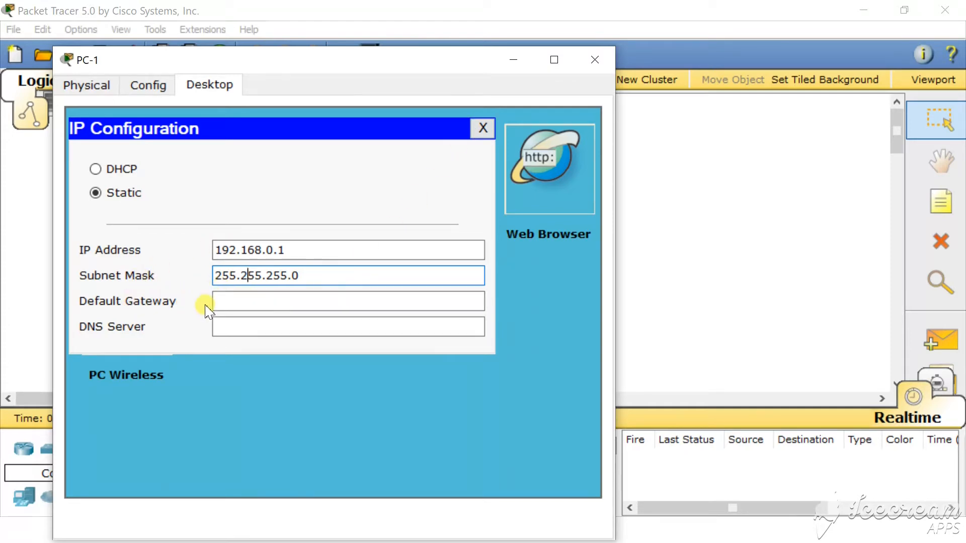
left_click(482, 128)
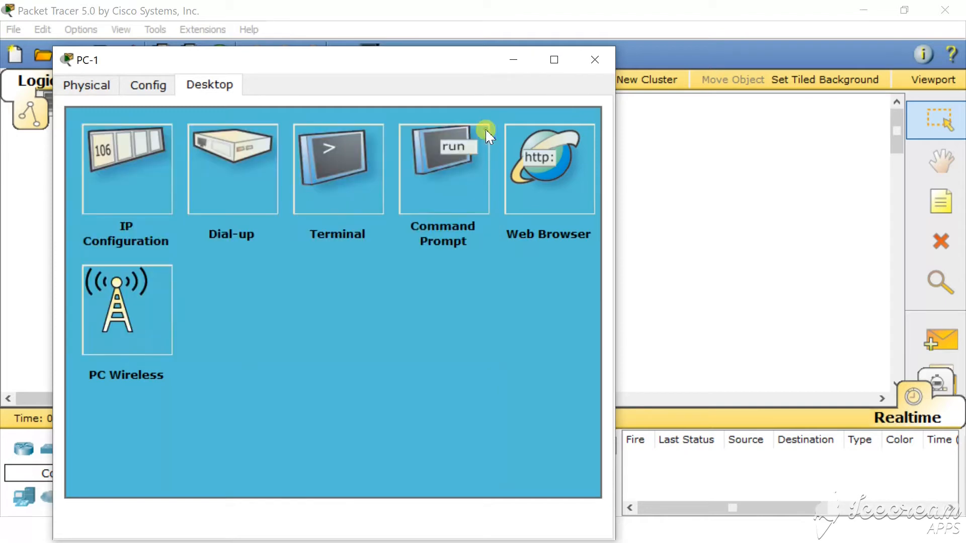
left_click(595, 59)
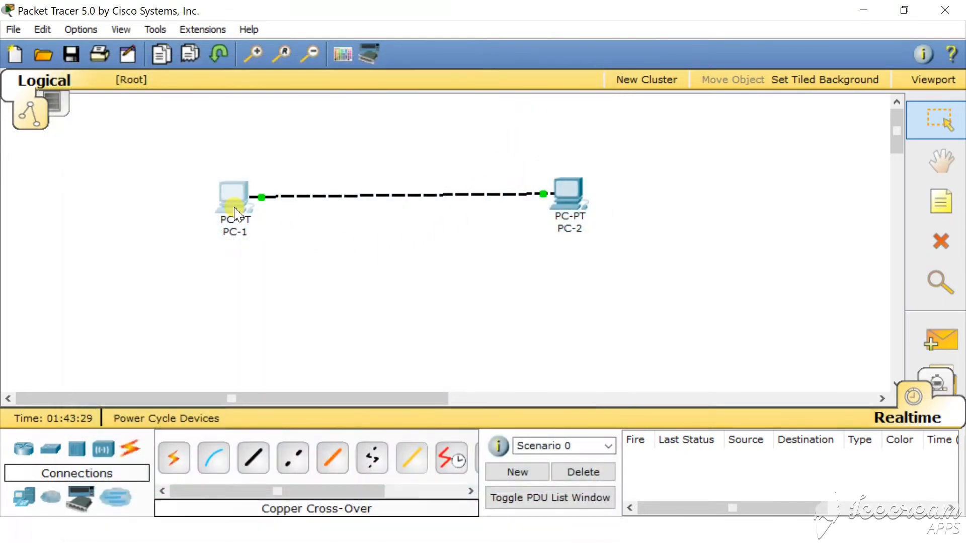
mouse_move(236, 214)
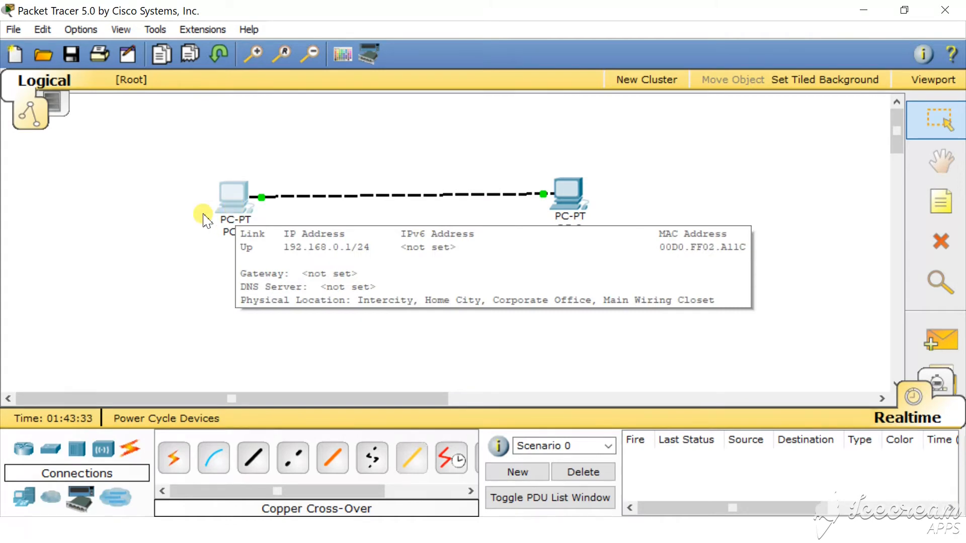
- Configure PC-2 with the static IP address 192.168.0.2 and subnet mask 255.255.255.0, and shift PC-1 slightly farther from PC-2
left_click(558, 199)
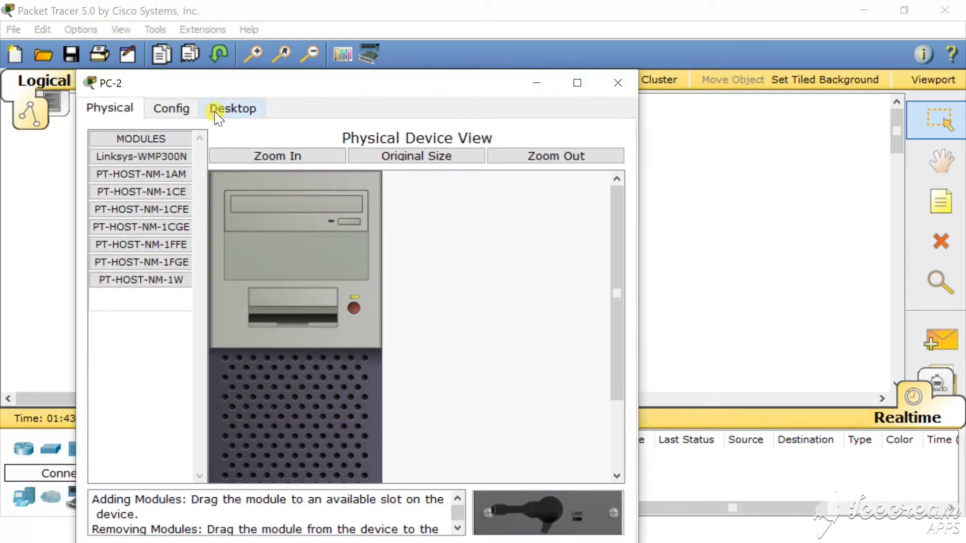
left_click(239, 120)
left_click(149, 217)
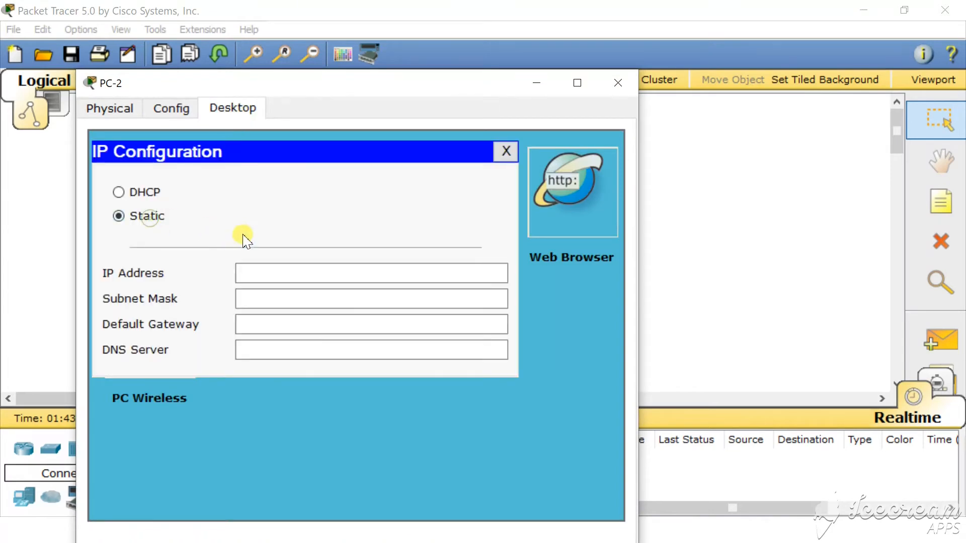
left_click(259, 272)
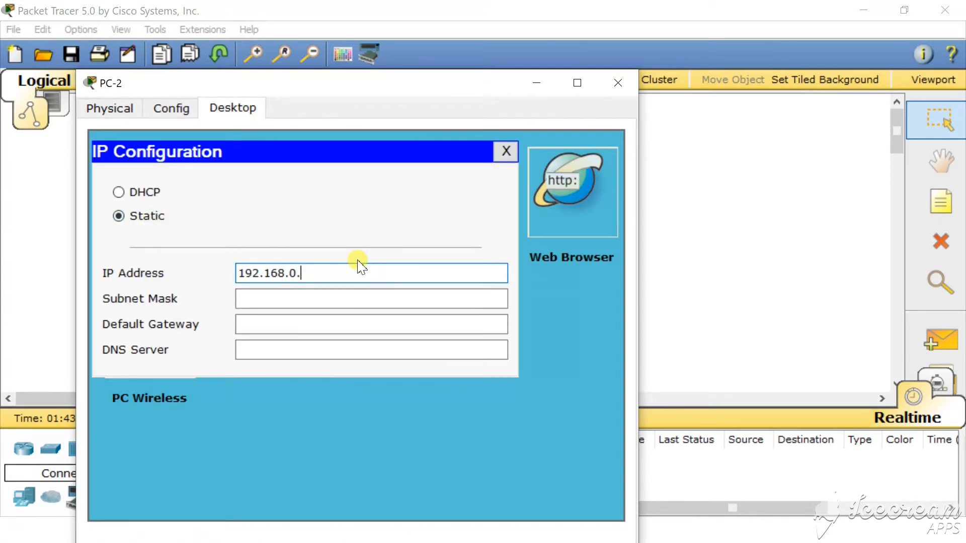
left_click(339, 293)
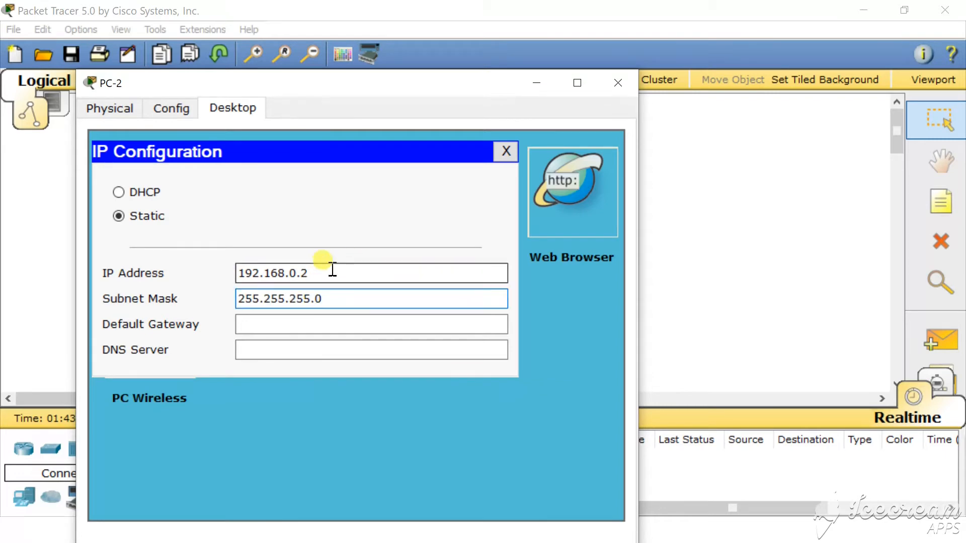
left_click(505, 152)
left_click(618, 82)
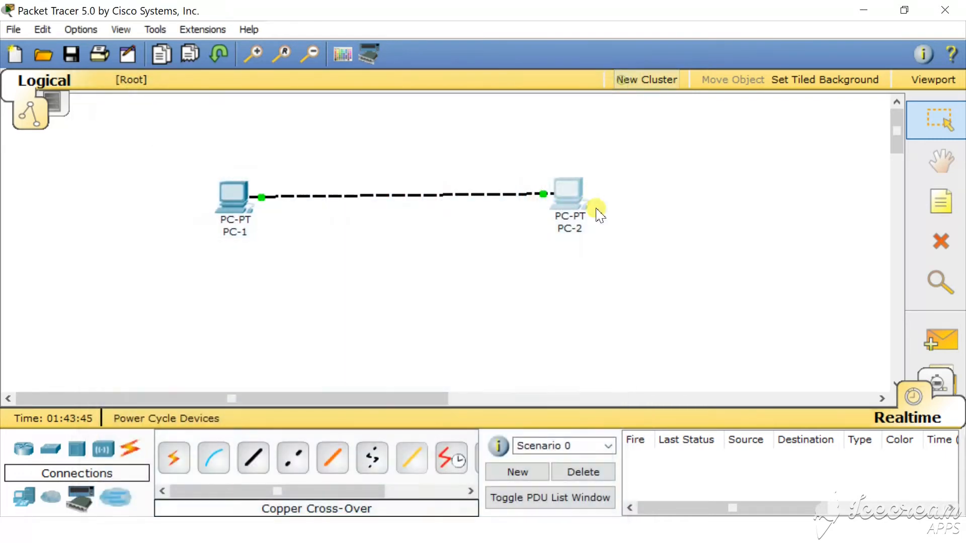
mouse_move(570, 197)
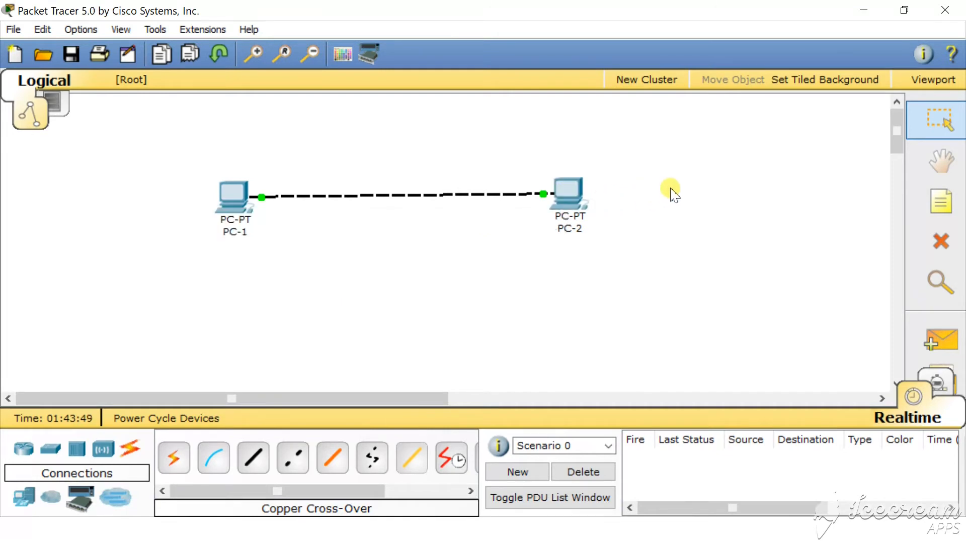
left_click_drag(224, 194, 206, 190)
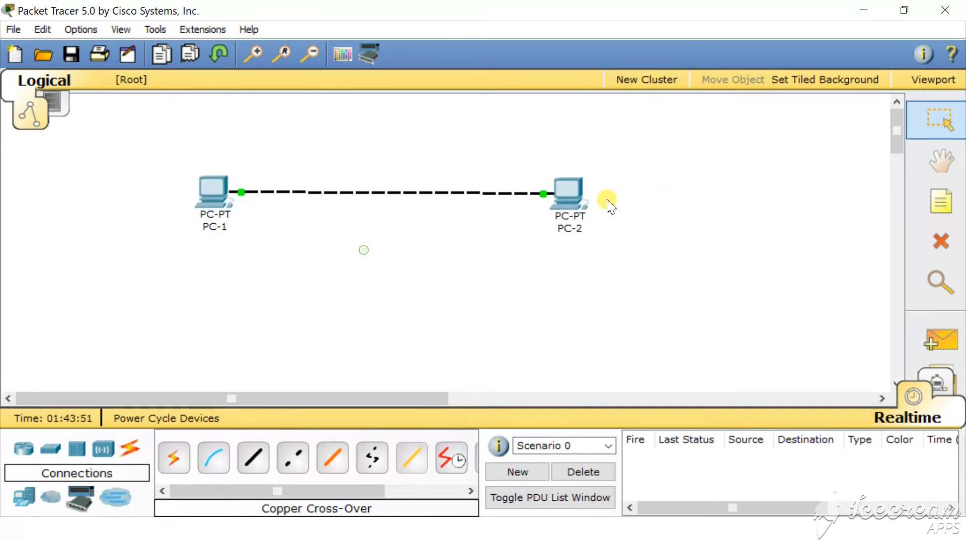
- Shift PC-2 slightly away from PC-1 and send a simple PDU from PC-1 to PC-2
left_click_drag(575, 230, 584, 210)
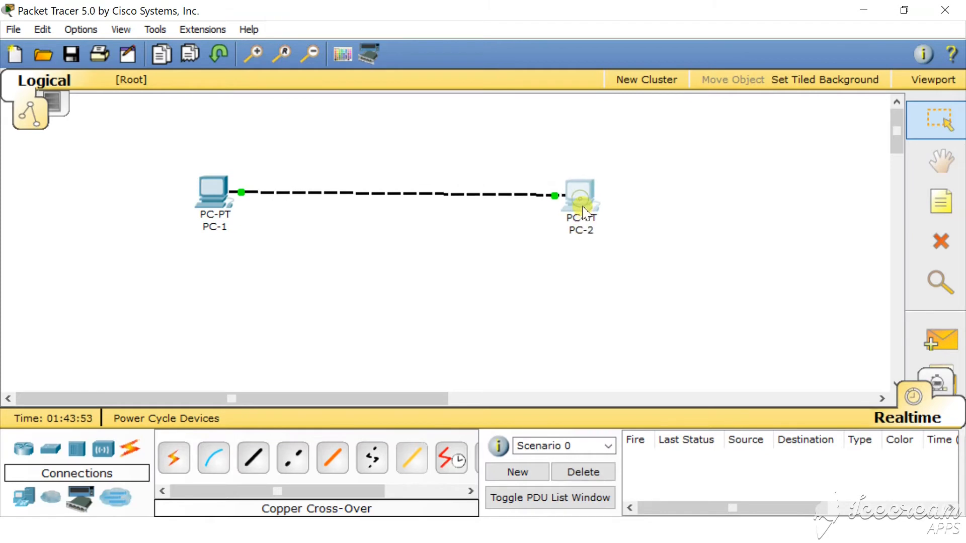
left_click(420, 245)
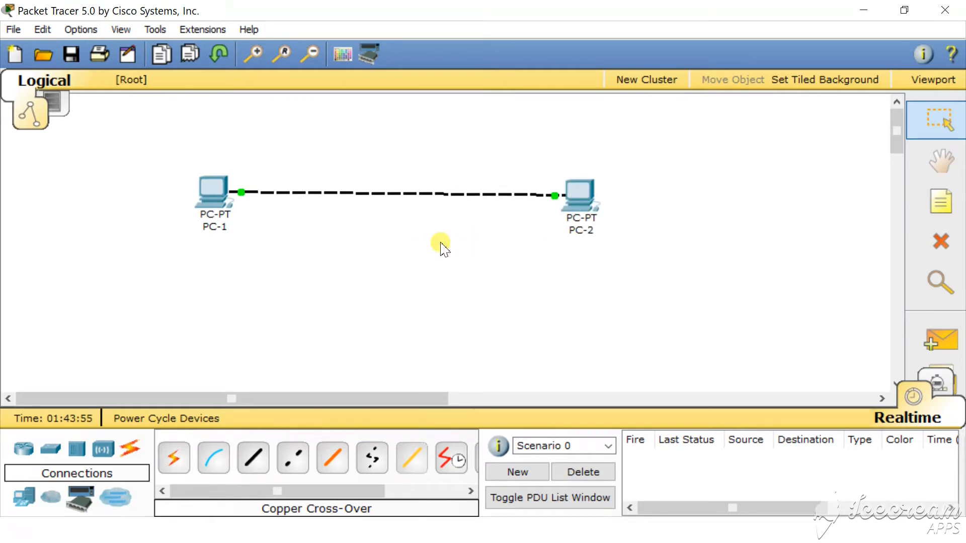
mouse_move(597, 244)
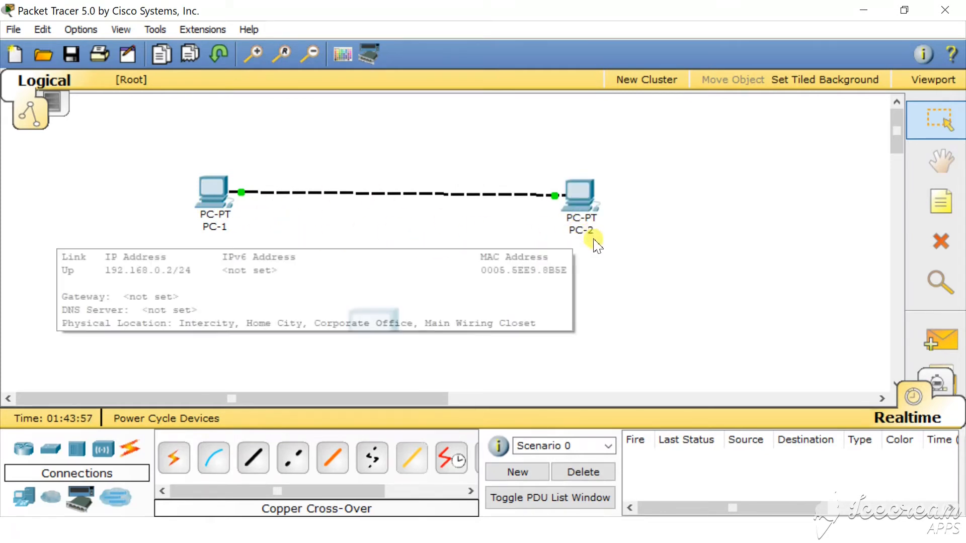
left_click(957, 346)
left_click(209, 196)
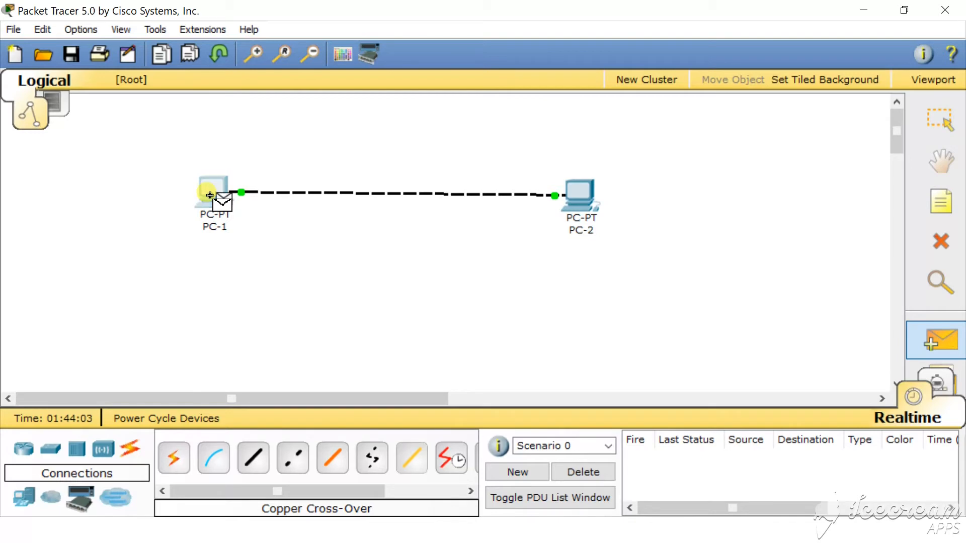
left_click(582, 198)
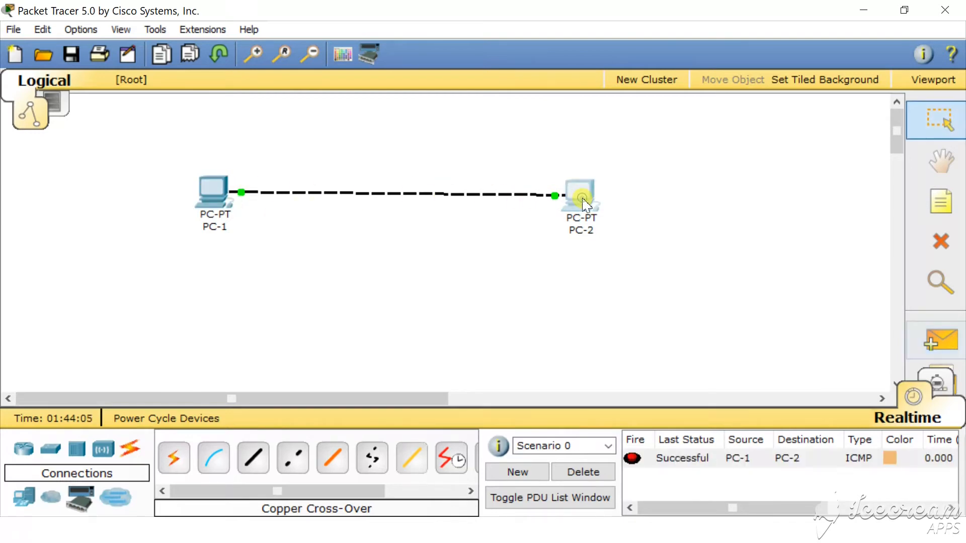
- Switch to Simulation mode, examine the OSI model and outbound PDU details of the packet at PC-1, and return to Realtime mode
left_click(938, 388)
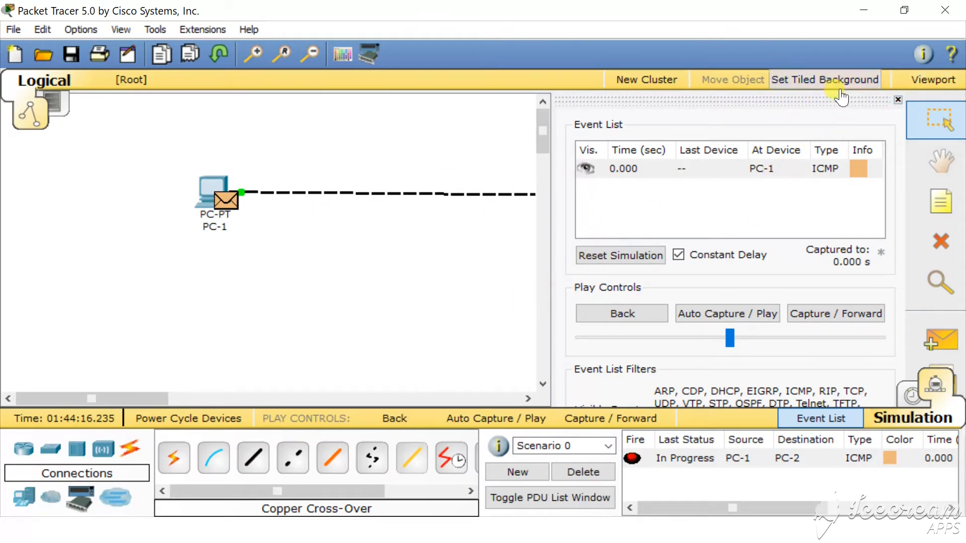
left_click(898, 100)
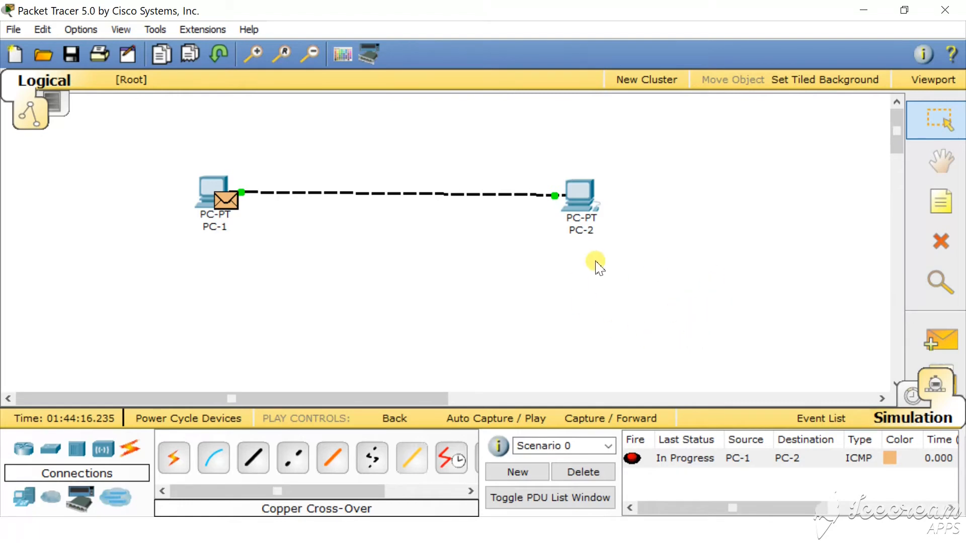
left_click(227, 203)
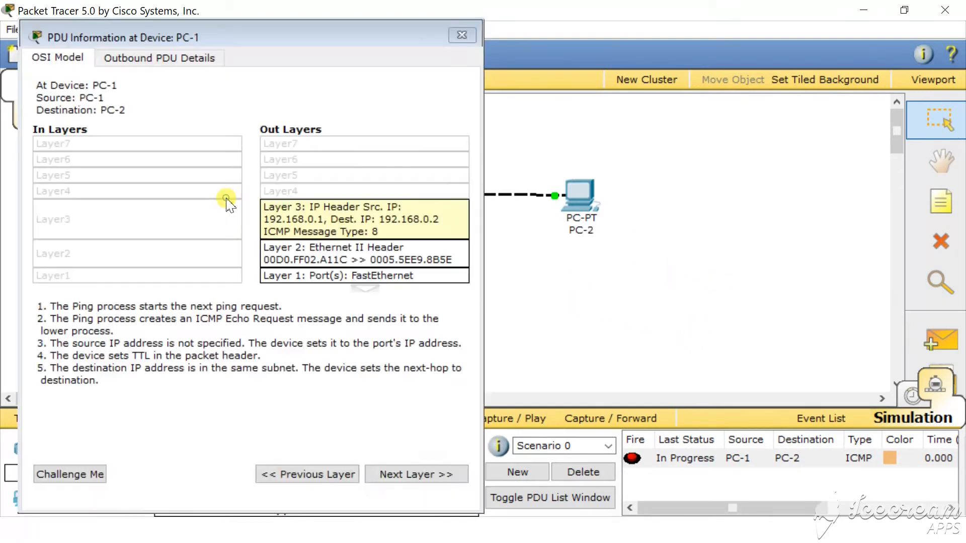
left_click(160, 59)
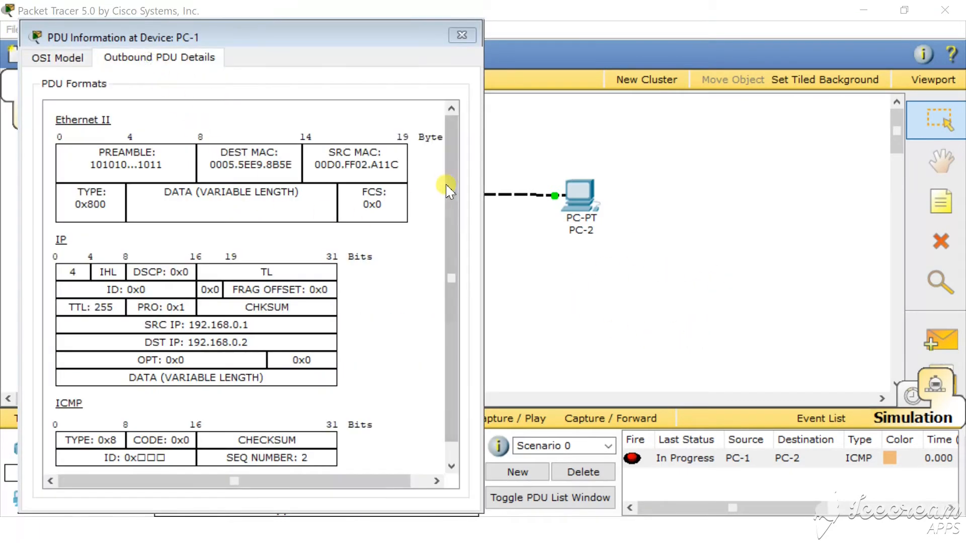
left_click_drag(453, 183, 367, 325)
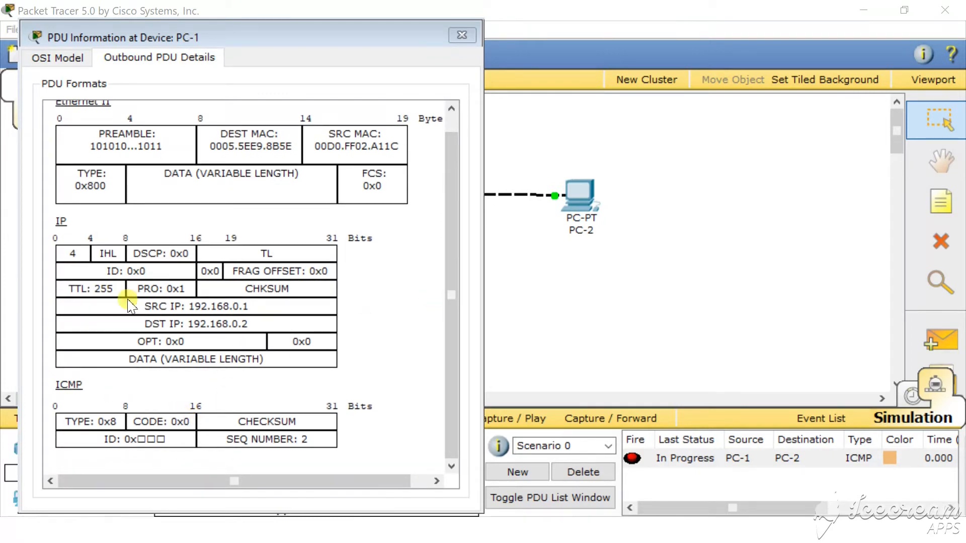
scroll(141, 194, "up", 1)
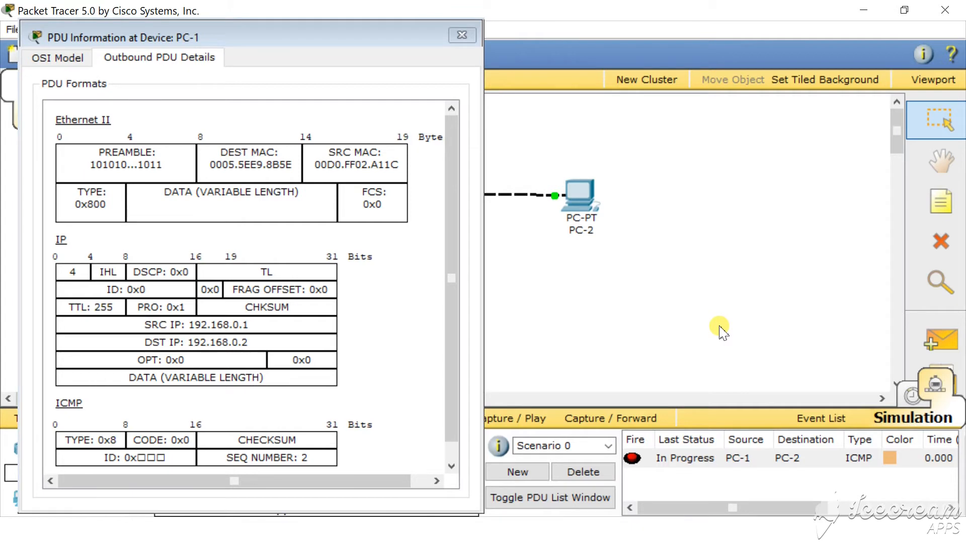
left_click(462, 35)
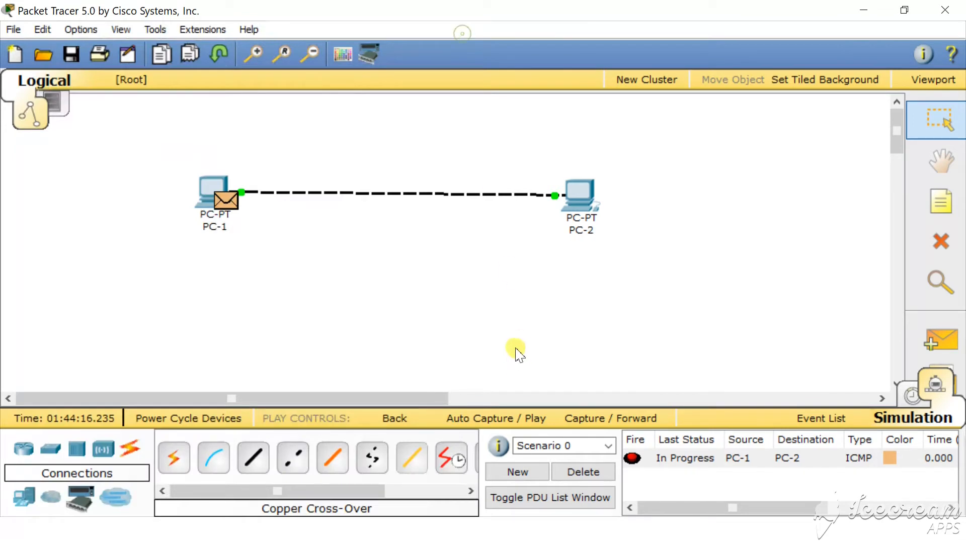
left_click(911, 397)
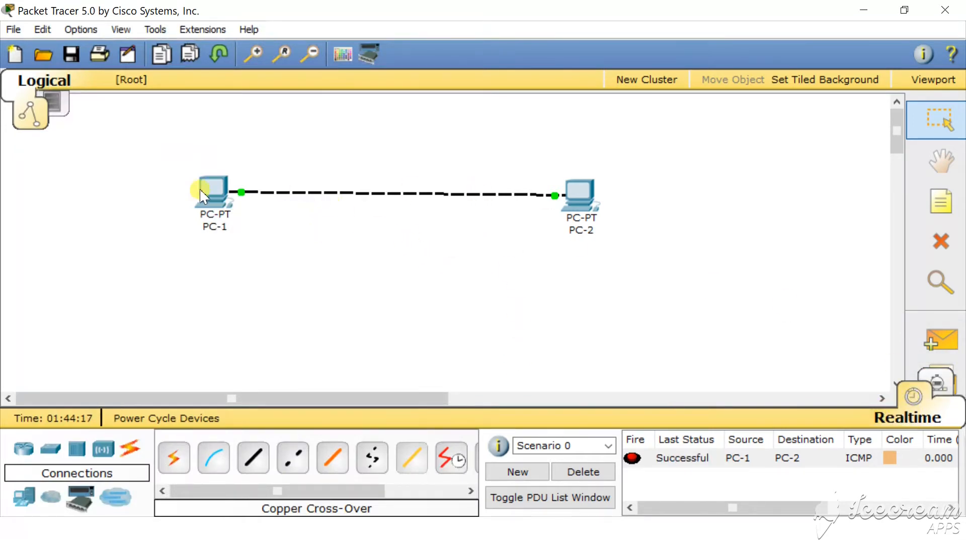
- Move both PCs higher in the workspace and delete the cross-over cable between them
left_click_drag(207, 187, 202, 147)
left_click_drag(588, 204, 586, 152)
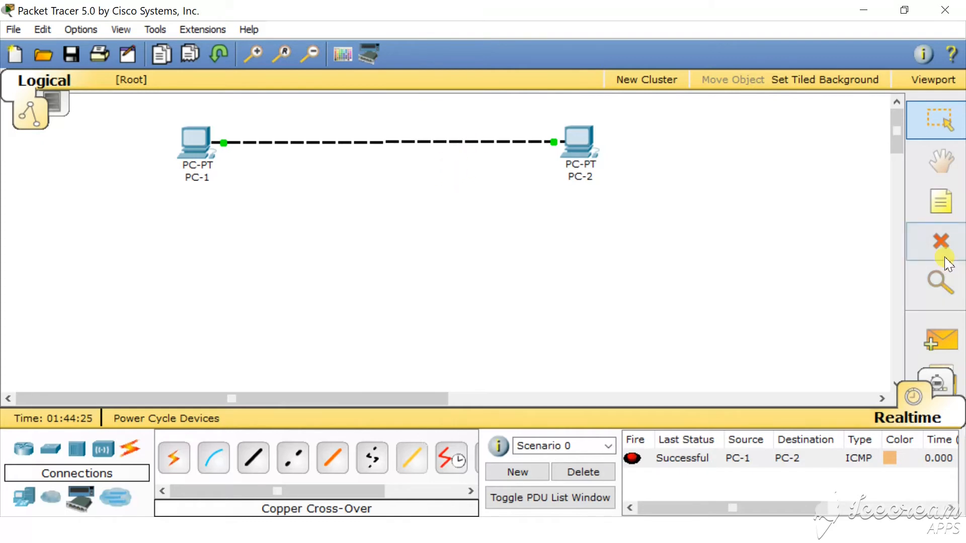
left_click(953, 244)
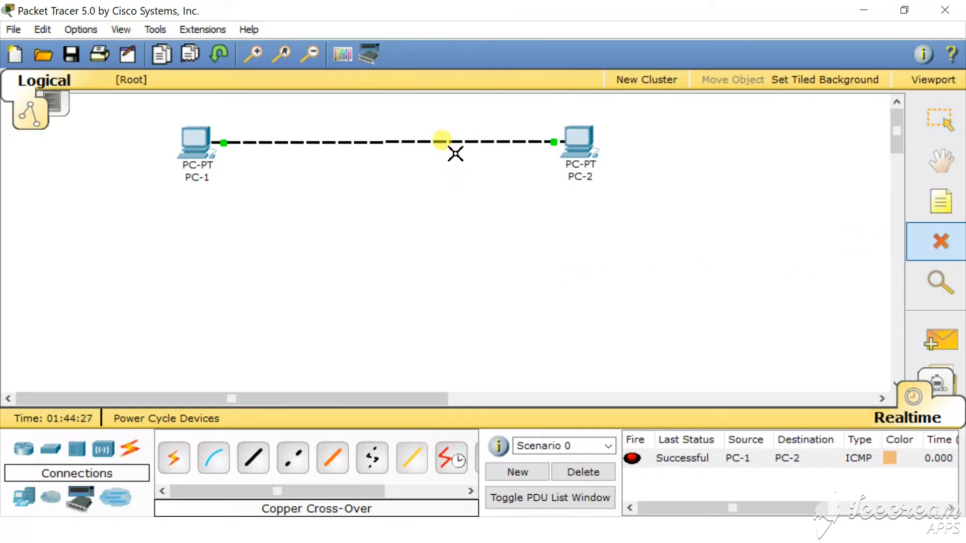
left_click(441, 141)
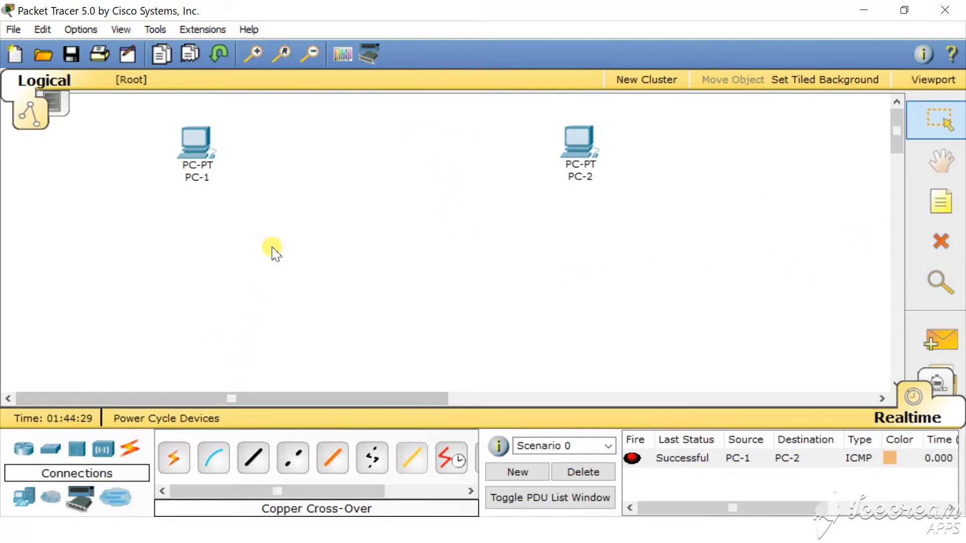
- Place a generic Hub-PT below and between PC-1 and PC-2
left_click(76, 449)
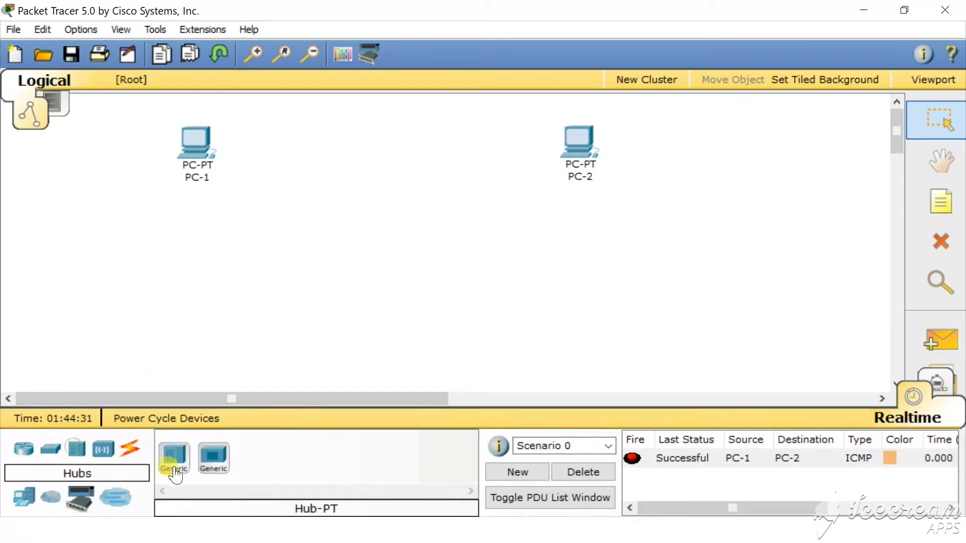
left_click(175, 471)
left_click(371, 231)
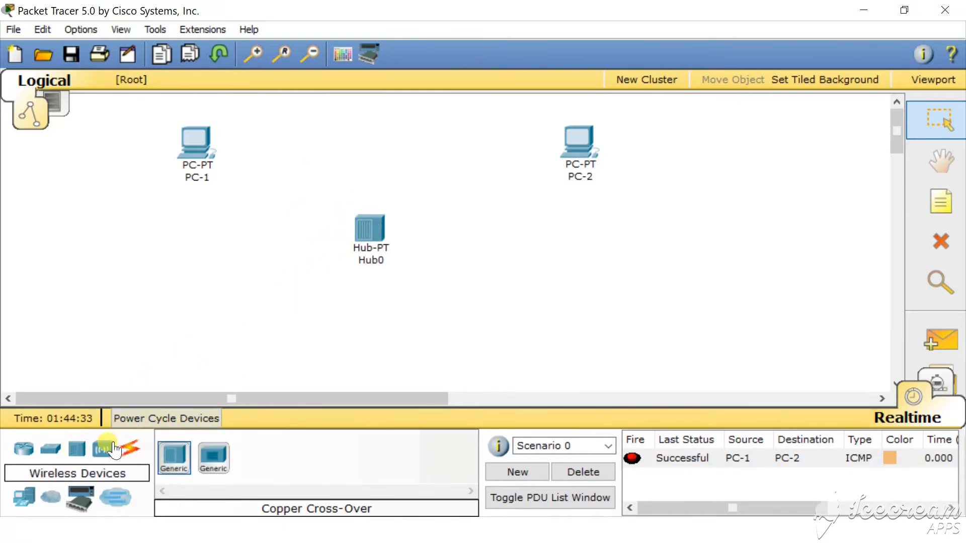
- Connect PC-1 to the hub with a Copper Straight-Through cable
left_click(130, 447)
left_click(254, 459)
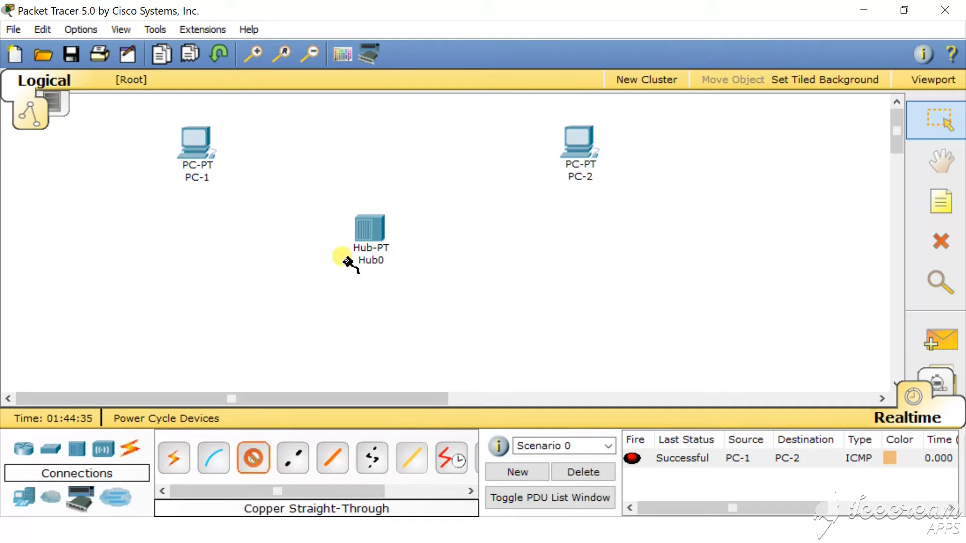
left_click(195, 146)
left_click(226, 155)
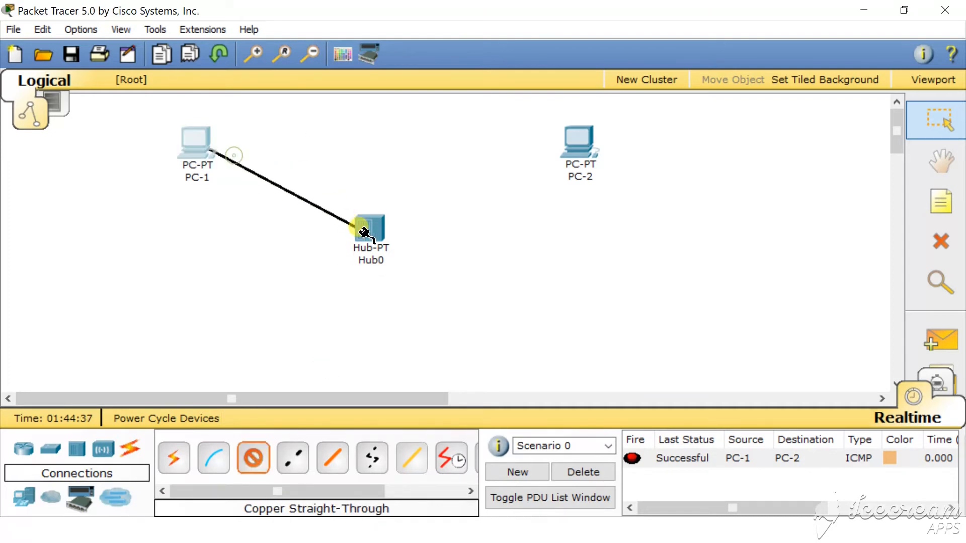
left_click(364, 233)
left_click(391, 224)
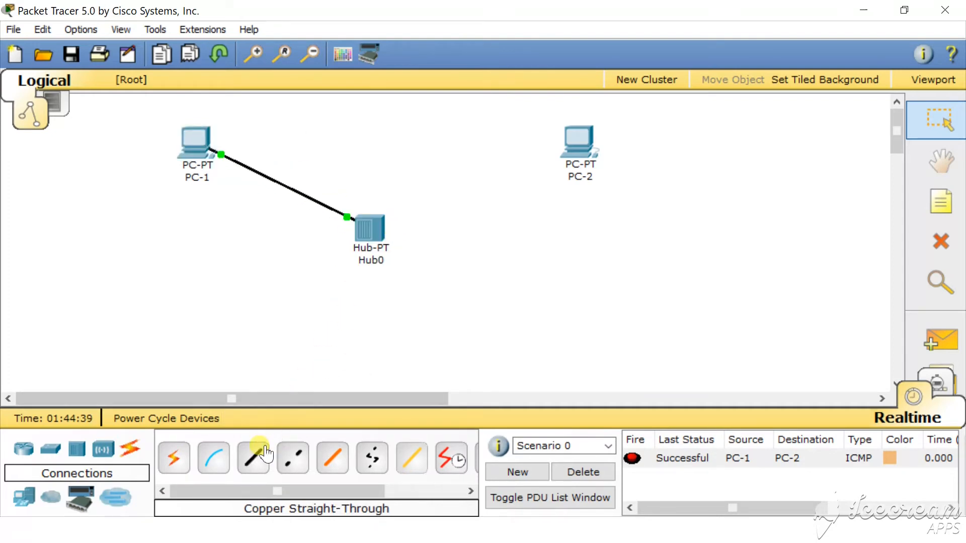
- Connect the hub to PC-2 with a second Copper Straight-Through cable
left_click(265, 454)
left_click(368, 229)
left_click(395, 225)
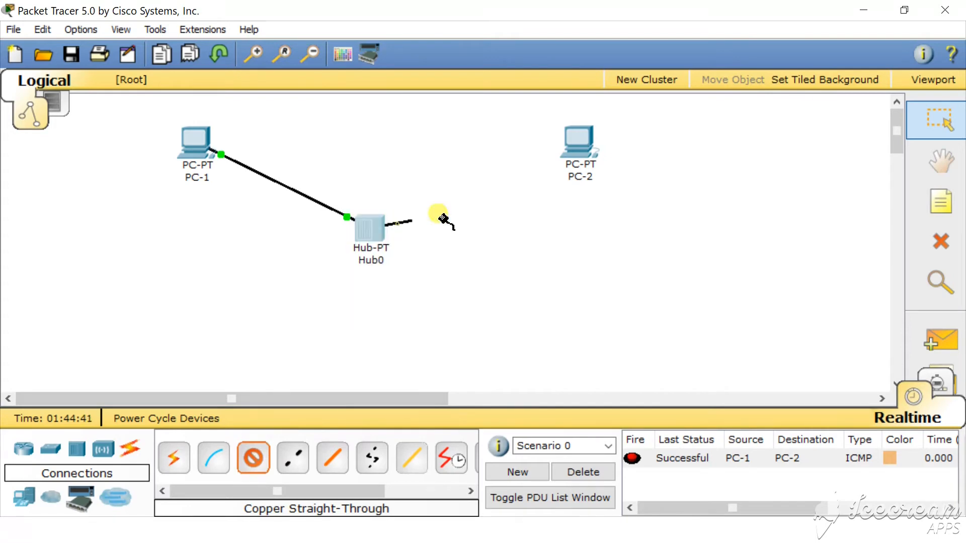
left_click(578, 146)
left_click(593, 156)
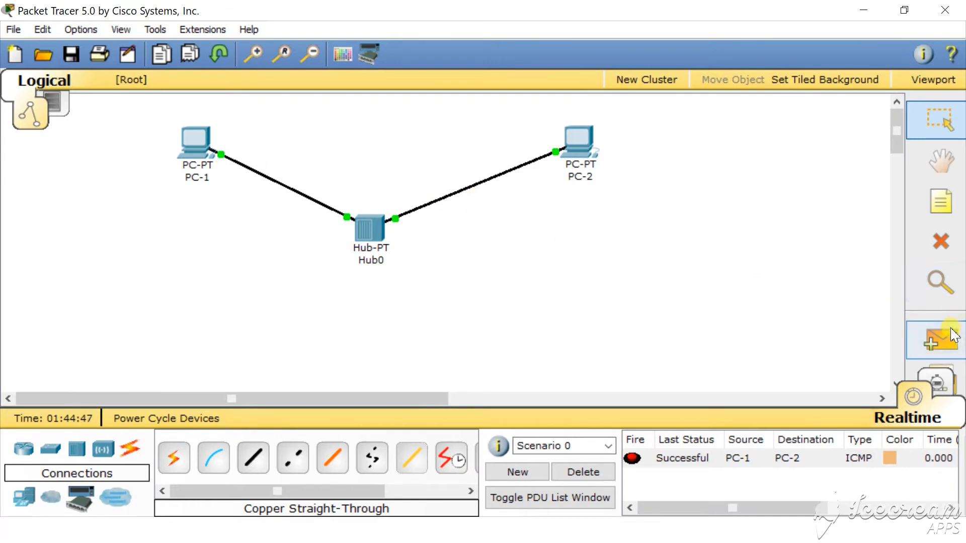
- In Simulation mode, delete the current PDU scenario and add a new simple PDU from PC-1 to PC-2
left_click(939, 386)
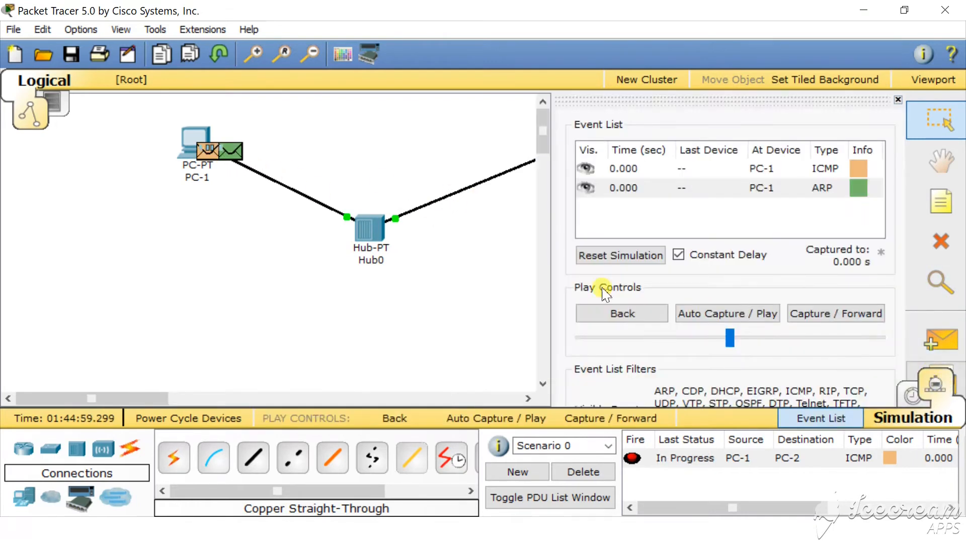
left_click(579, 471)
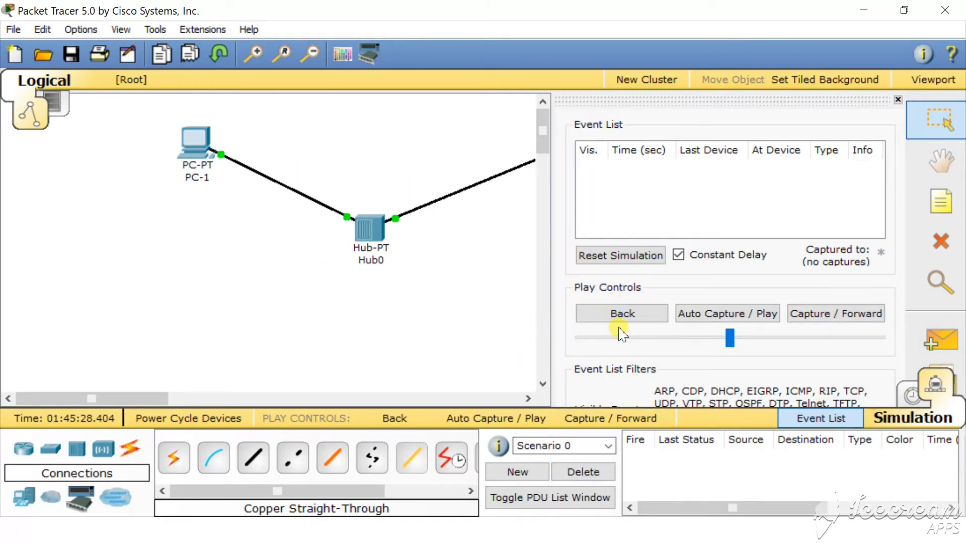
left_click_drag(171, 399, 203, 399)
left_click(937, 341)
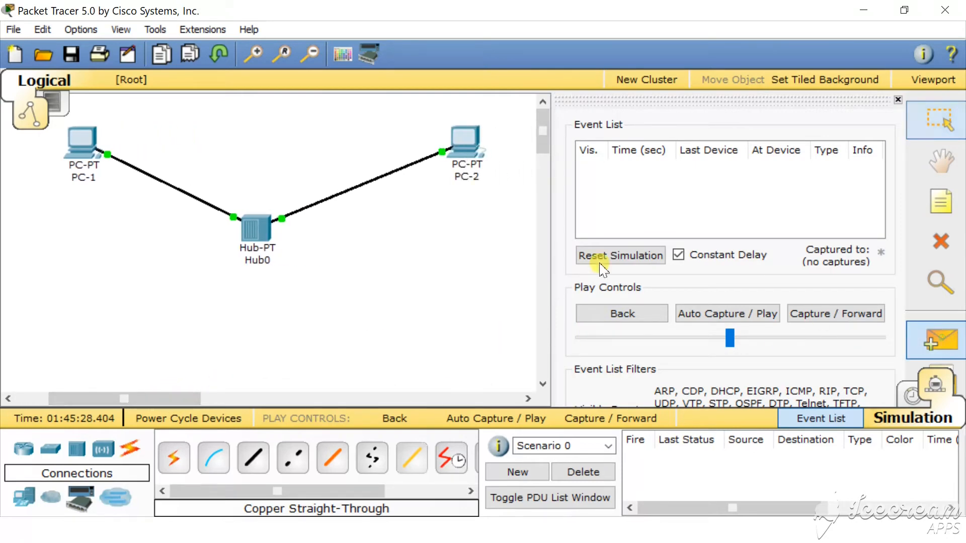
left_click(79, 143)
left_click(463, 141)
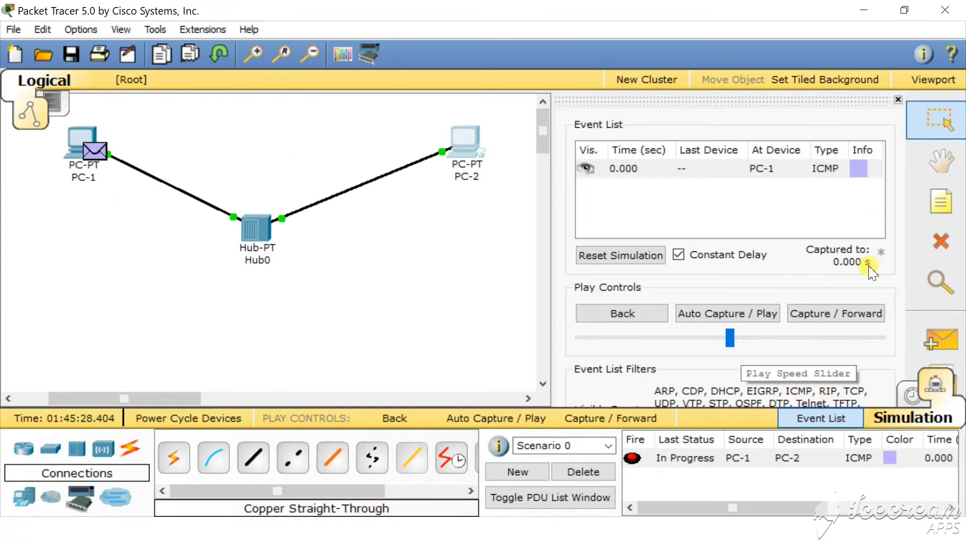
- Step the simulation forward until the packet has travelled through the hub to PC-2 and back to PC-1, and return to Realtime mode
left_click(838, 321)
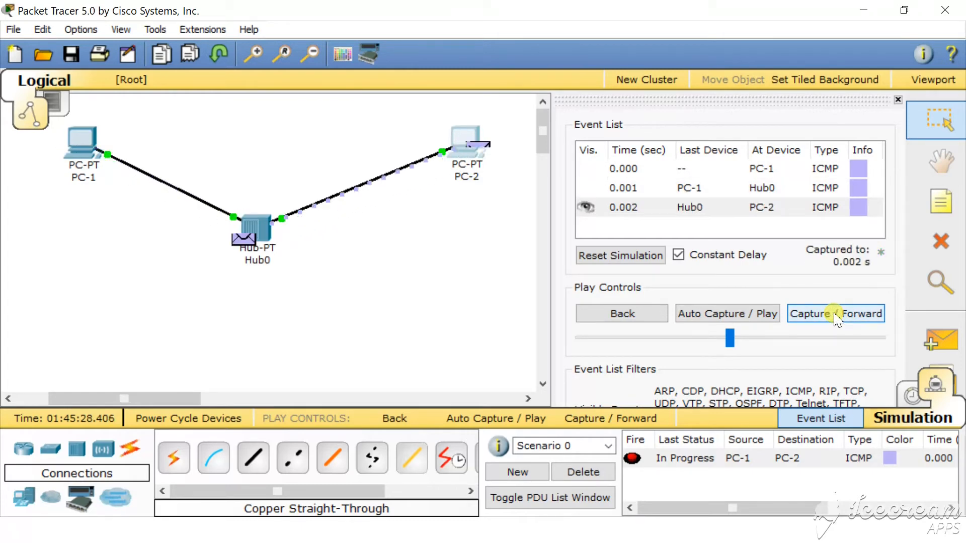
left_click(836, 315)
left_click(836, 315)
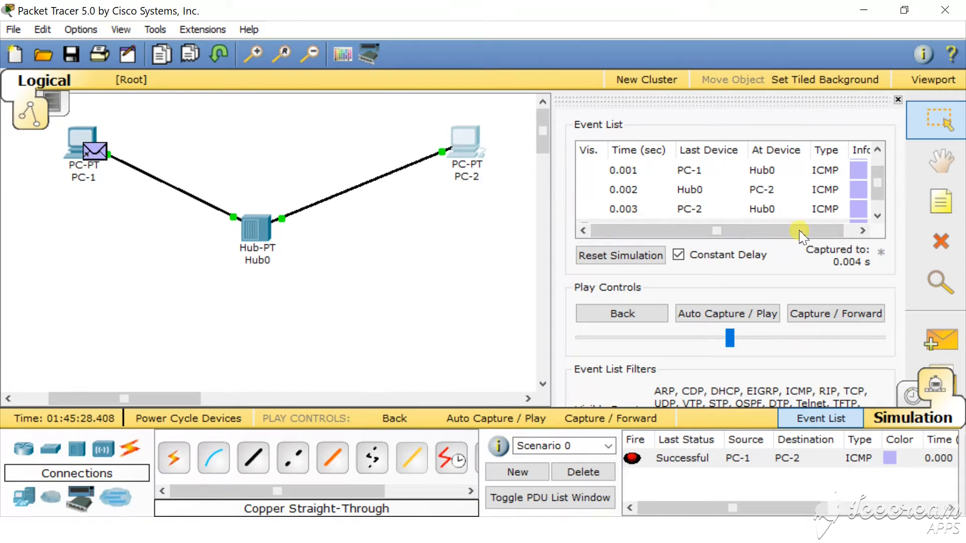
left_click(913, 399)
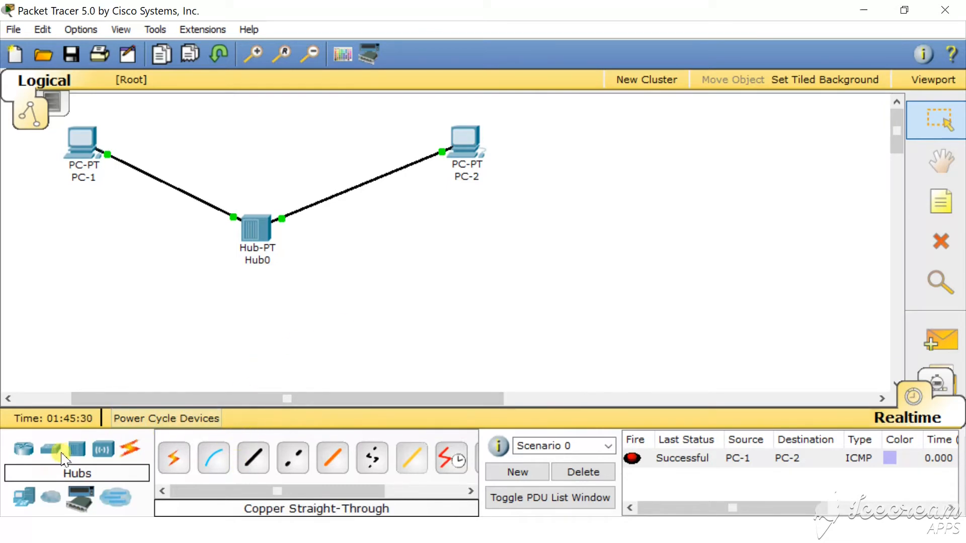
- Place a third generic PC below the hub, on the PC-1 side
left_click(24, 497)
left_click(169, 468)
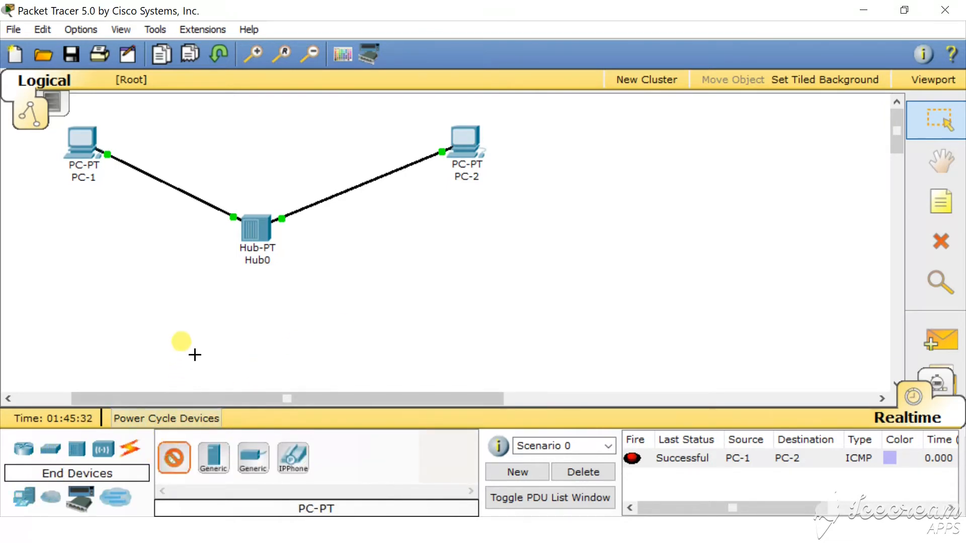
left_click(187, 343)
- Configure the newly placed PC with a static IP address in the 192.168.0 range and its subnet mask
left_click(182, 342)
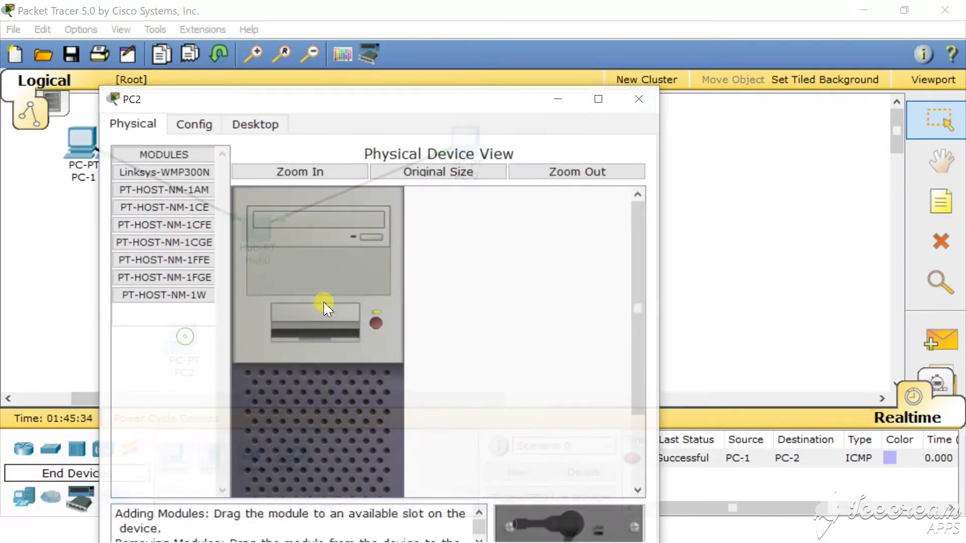
left_click(252, 135)
left_click(174, 195)
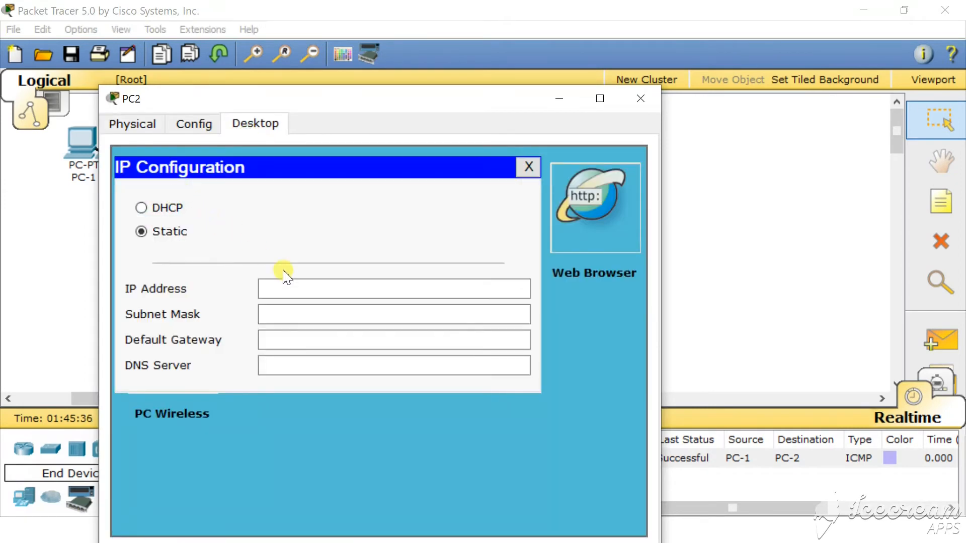
left_click(331, 291)
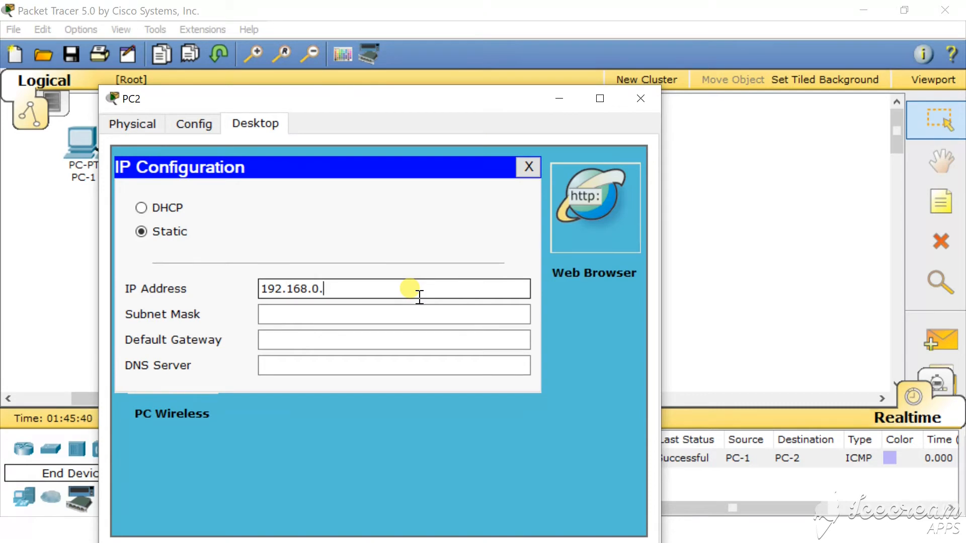
left_click(409, 317)
left_click(528, 166)
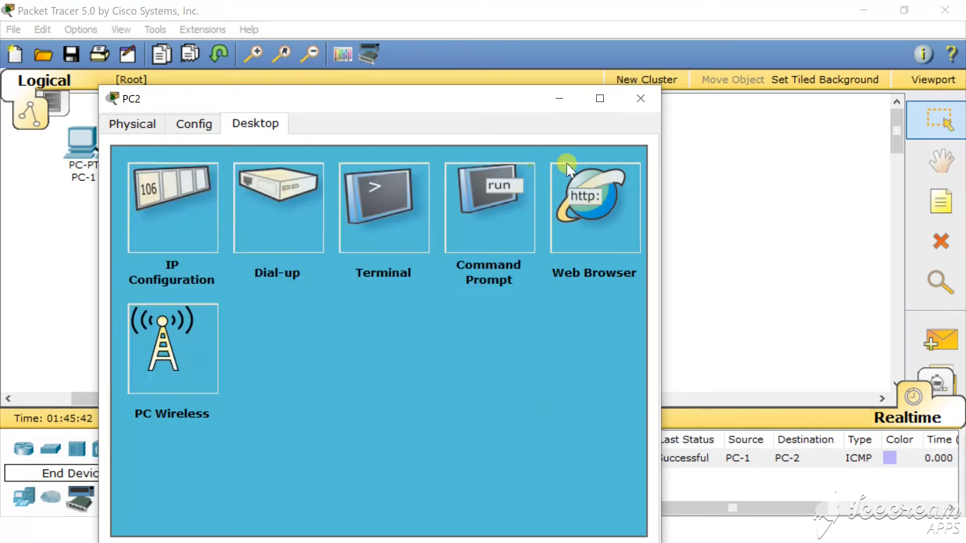
- Connect PC2's FastEthernet port to Port 2 of the hub with a copper straight-through cable
left_click(640, 101)
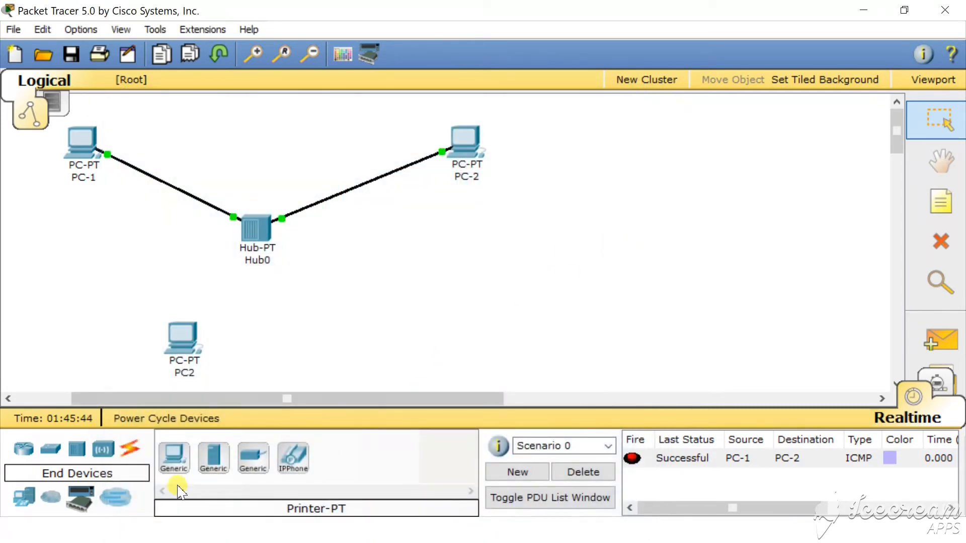
left_click(127, 449)
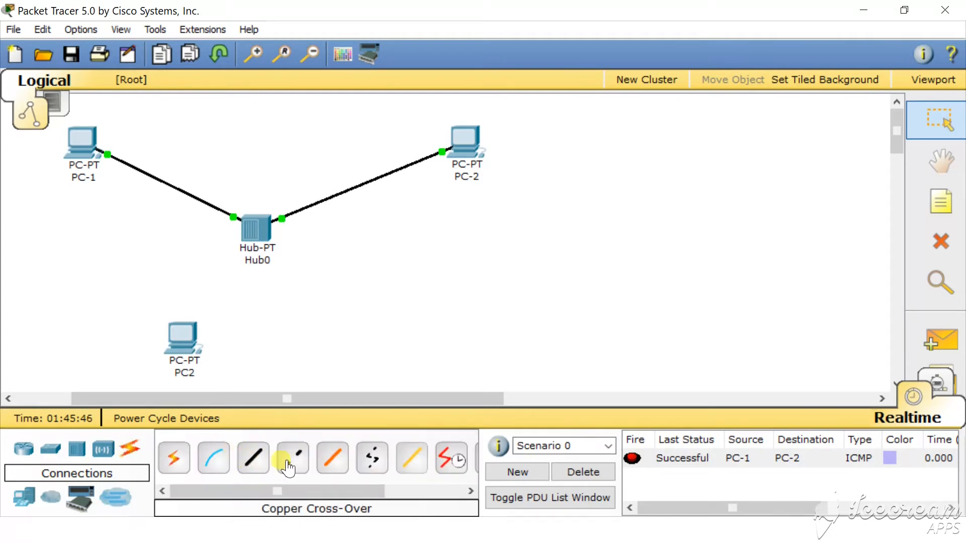
left_click(253, 457)
left_click(187, 341)
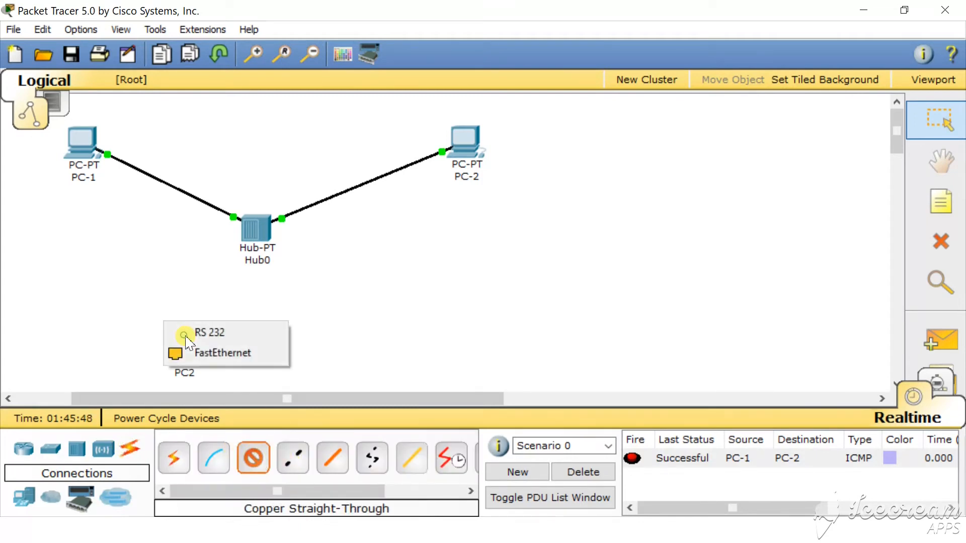
left_click(218, 353)
left_click(241, 233)
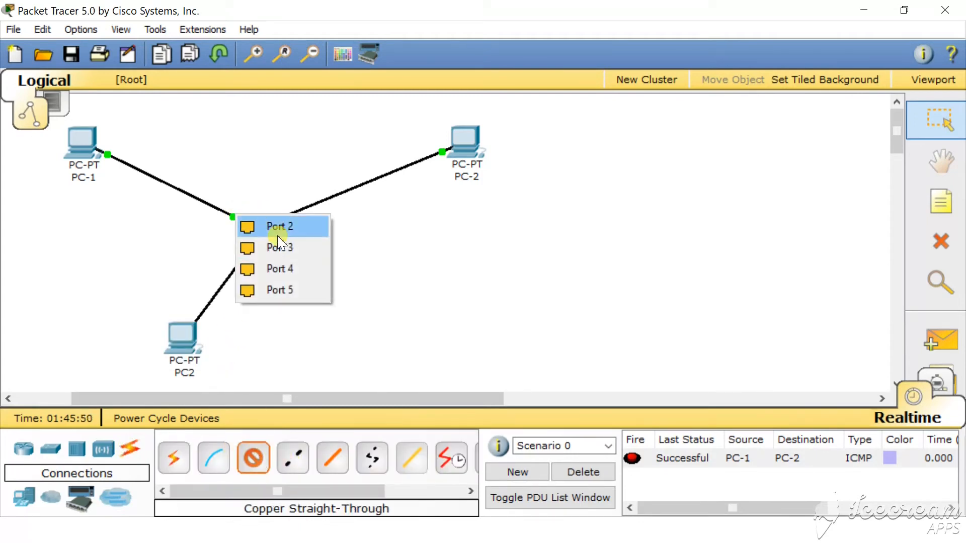
left_click(244, 227)
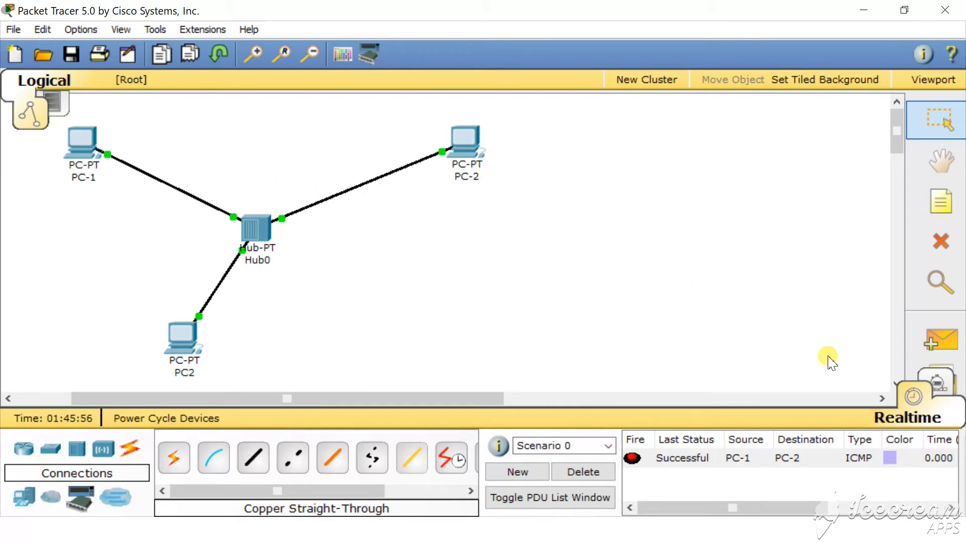
- In Simulation mode, delete the old PDU scenario and add a simple PDU from PC-1 to PC-2 across the three-PC hub network
left_click(948, 386)
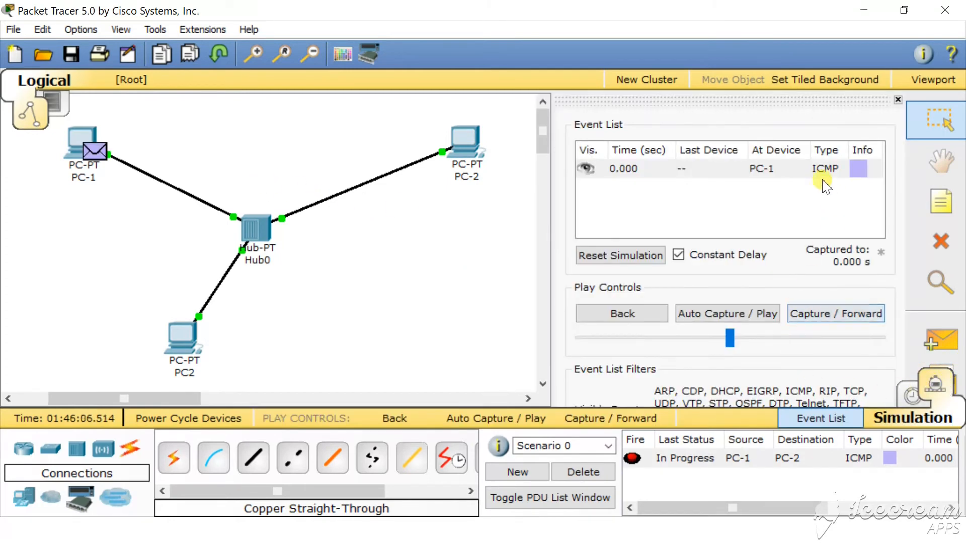
left_click(593, 473)
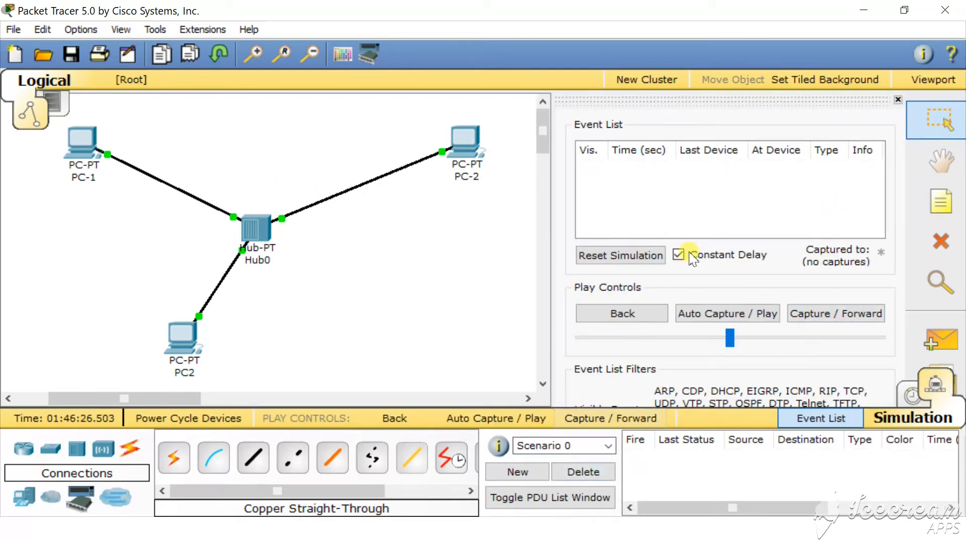
left_click(939, 340)
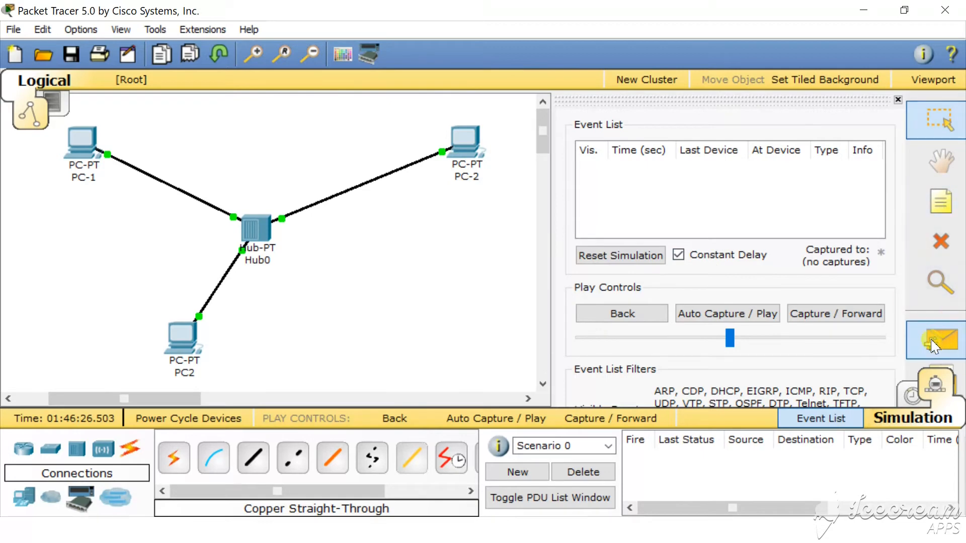
left_click(83, 144)
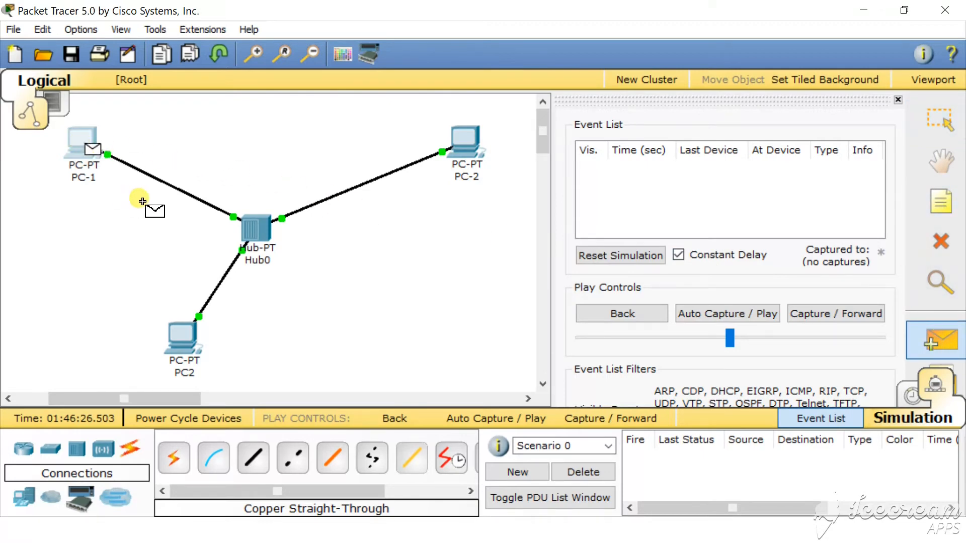
left_click(465, 146)
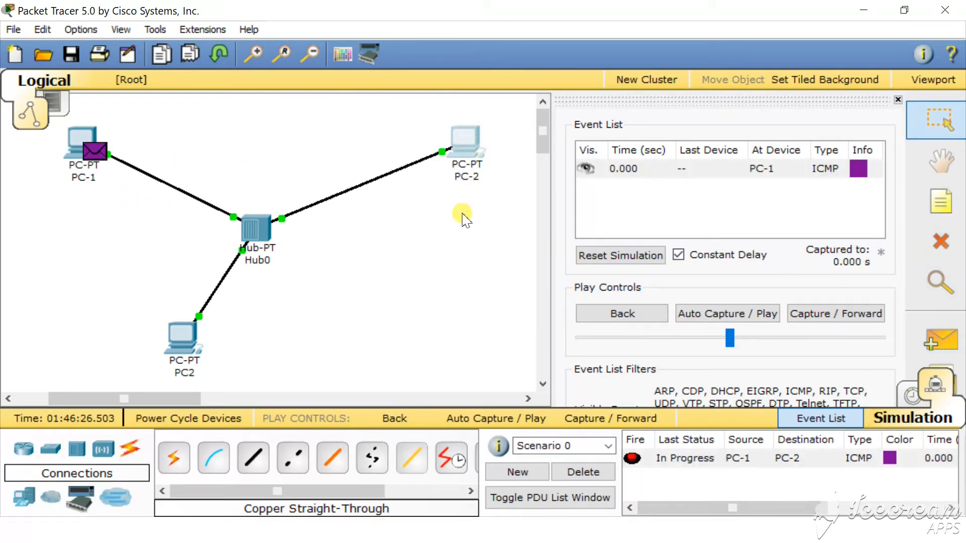
- Step the simulation forward until the hub has forwarded the packet to PC-2 and the reply to PC-1, and return to Realtime mode
left_click(838, 317)
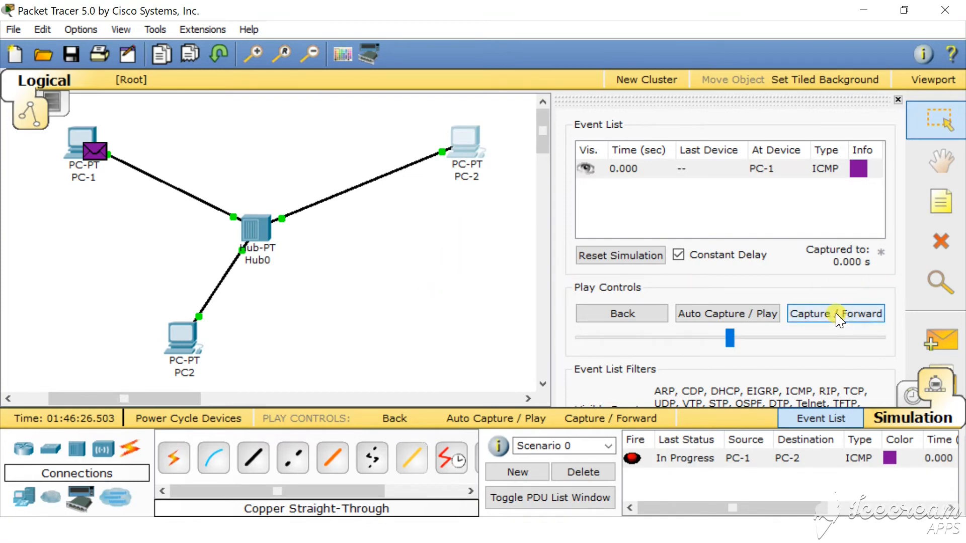
left_click(838, 317)
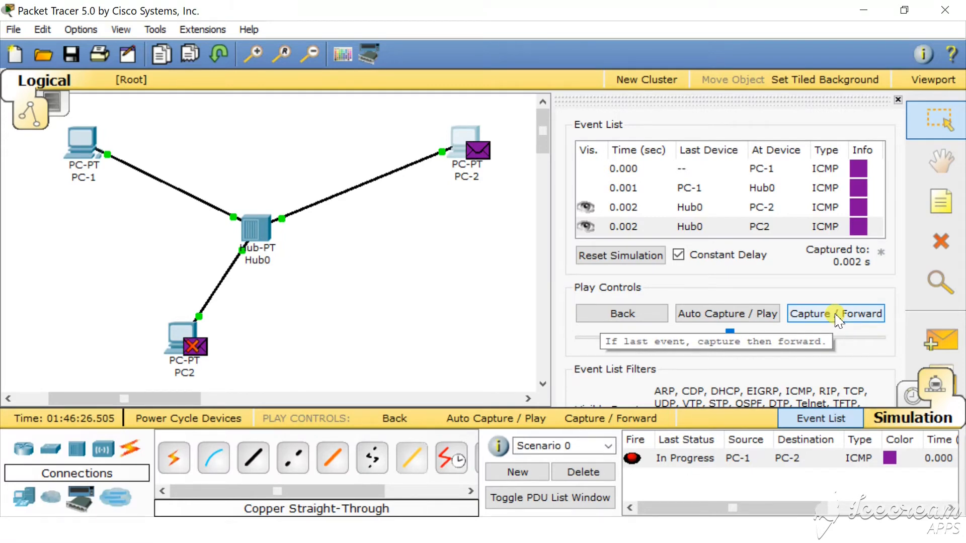
left_click(836, 320)
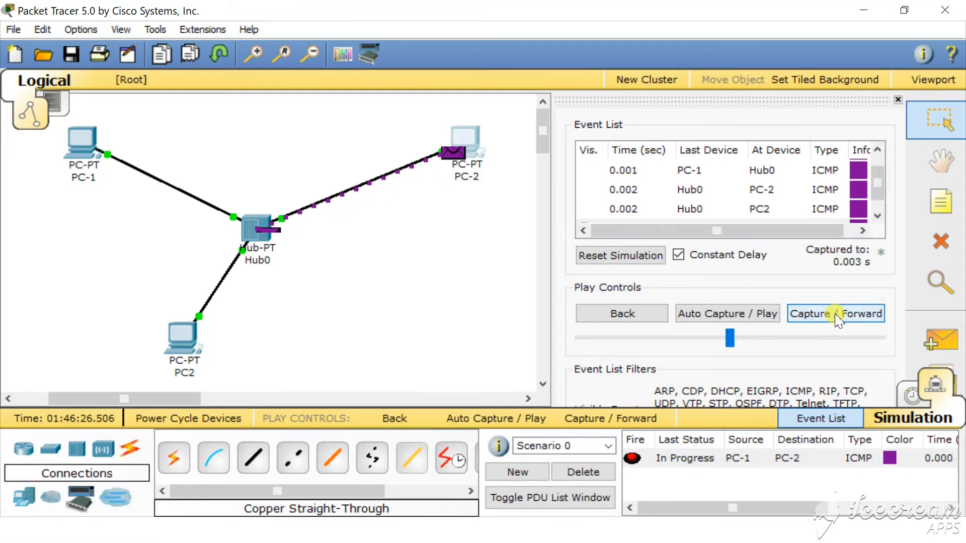
left_click(836, 319)
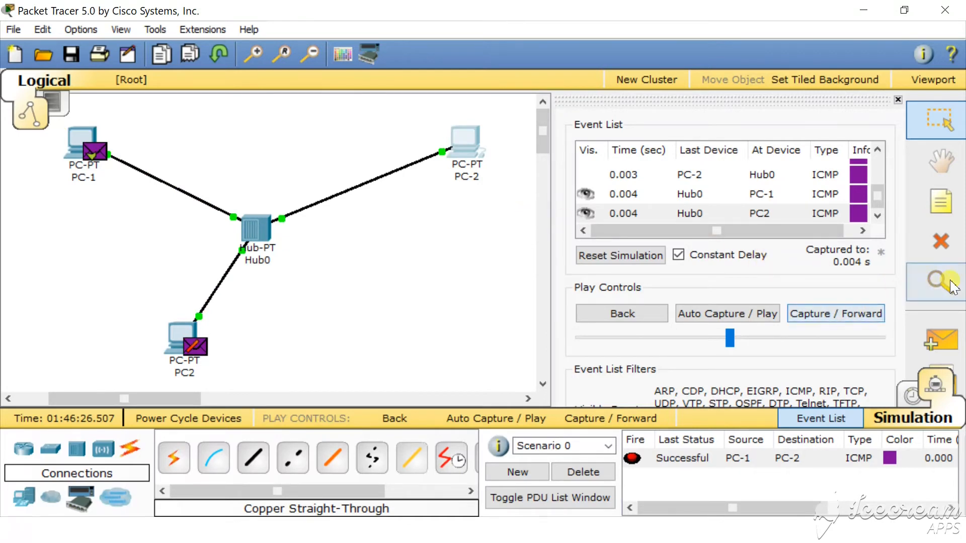
left_click(912, 396)
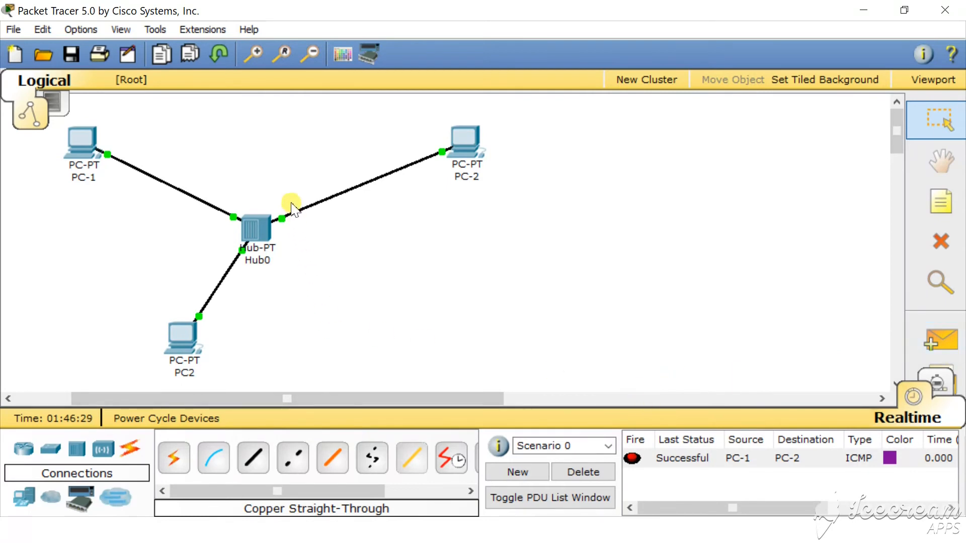
- Delete the hub and place a 2950-24 switch between the three PCs in its place
left_click(940, 240)
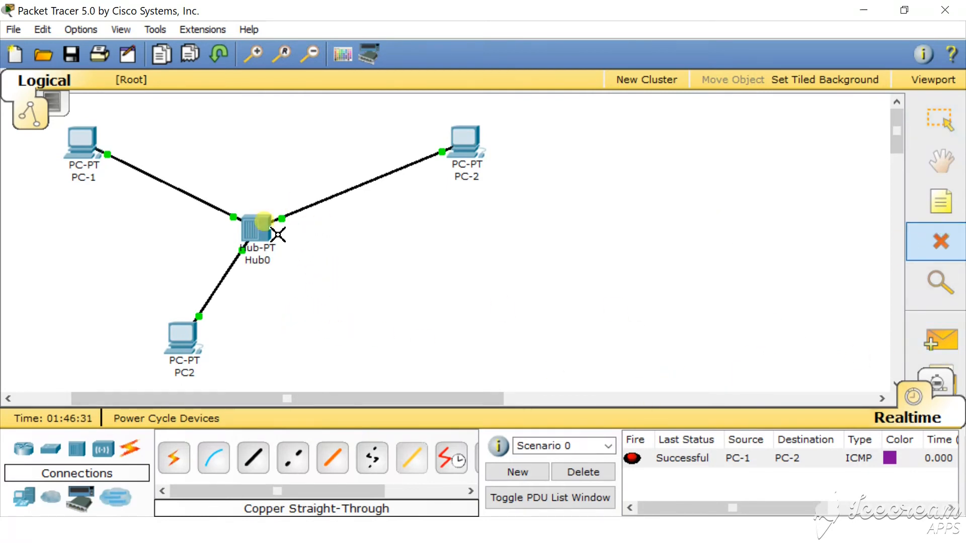
left_click(264, 230)
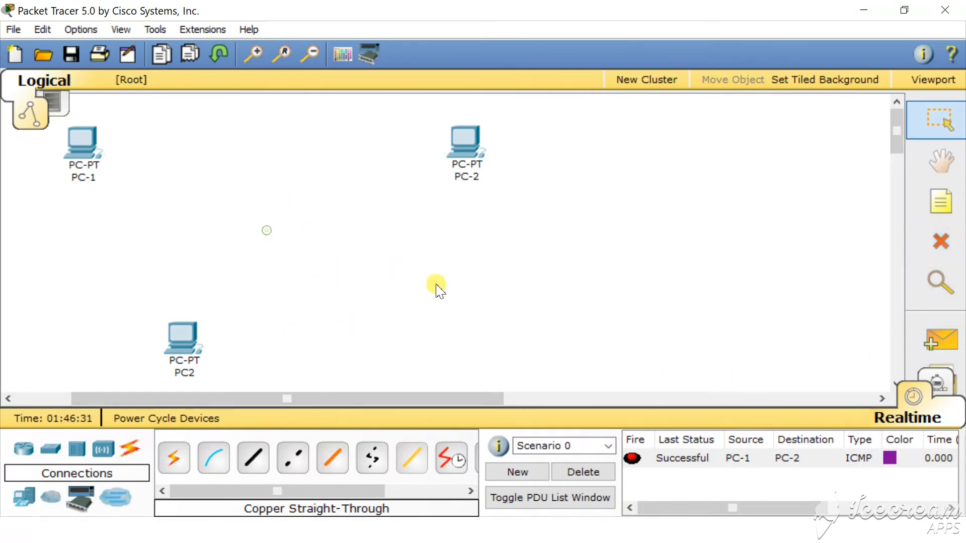
left_click(50, 449)
left_click(174, 457)
left_click(238, 206)
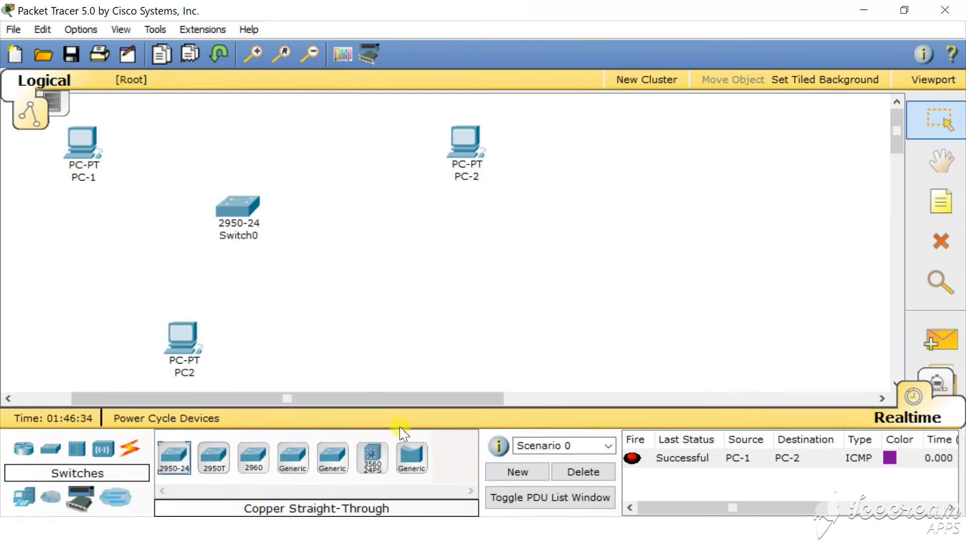
- Connect PC-1's FastEthernet port to FastEthernet0/1 on the switch with a copper straight-through cable
left_click(140, 447)
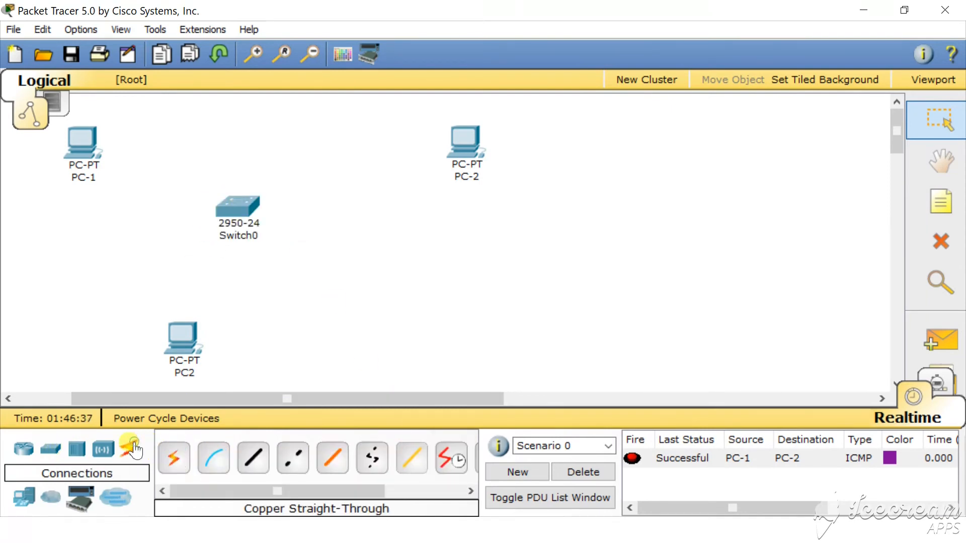
left_click(253, 458)
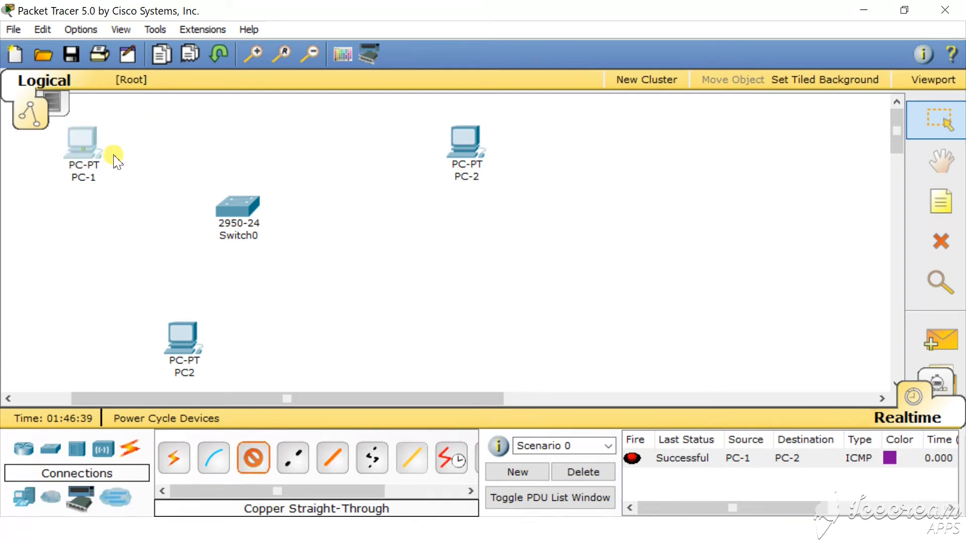
left_click(106, 153)
left_click(108, 155)
left_click(244, 204)
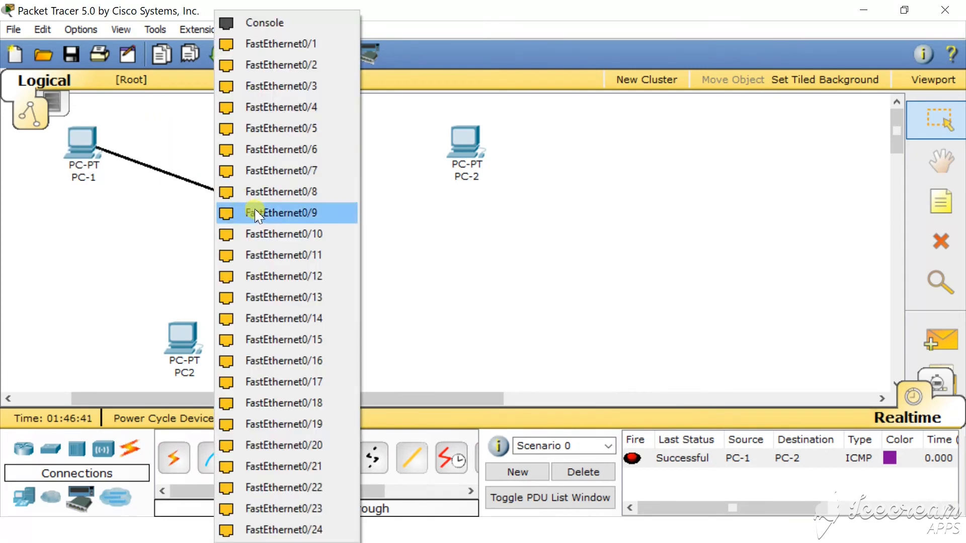
left_click(254, 43)
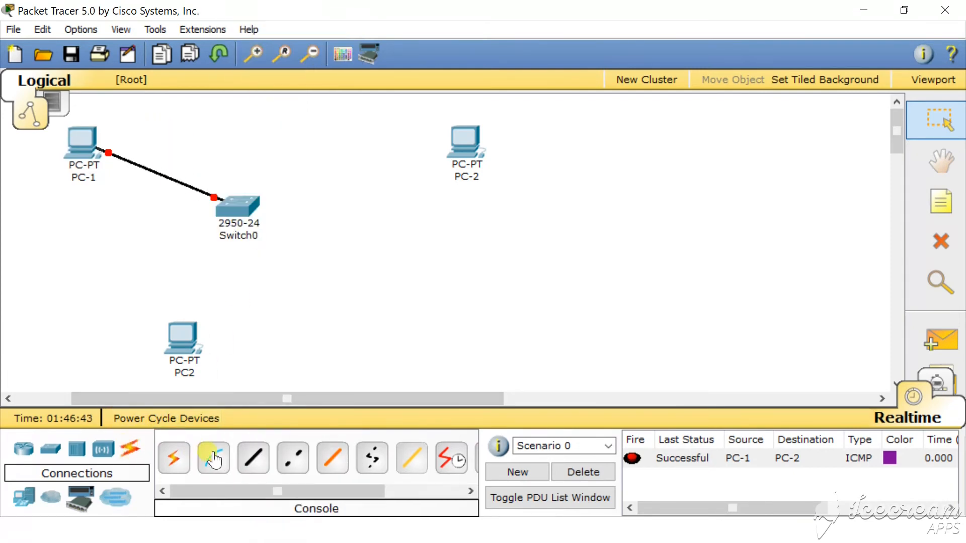
- Connect PC2's FastEthernet port to FastEthernet0/2 on the switch with a copper straight-through cable
left_click(253, 458)
left_click(183, 340)
left_click(216, 352)
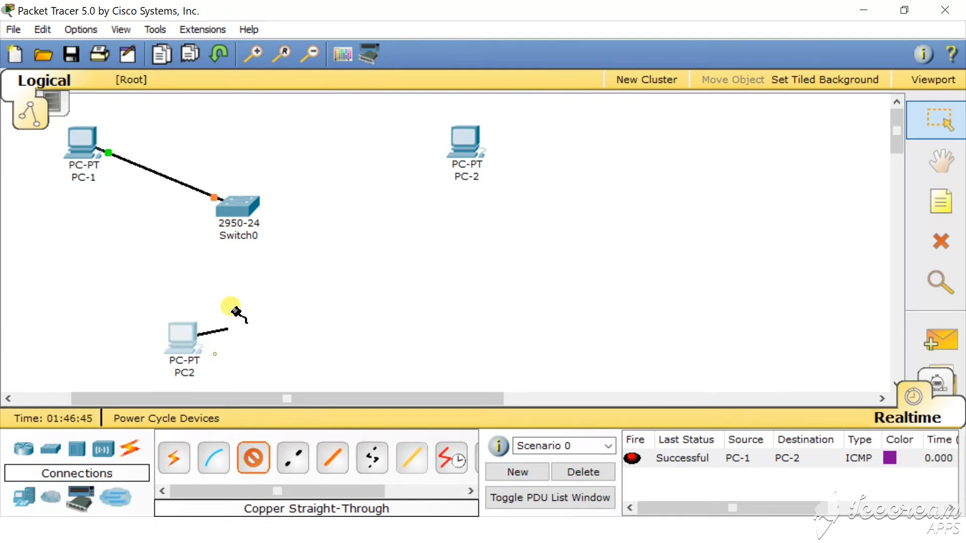
left_click(240, 205)
left_click(304, 65)
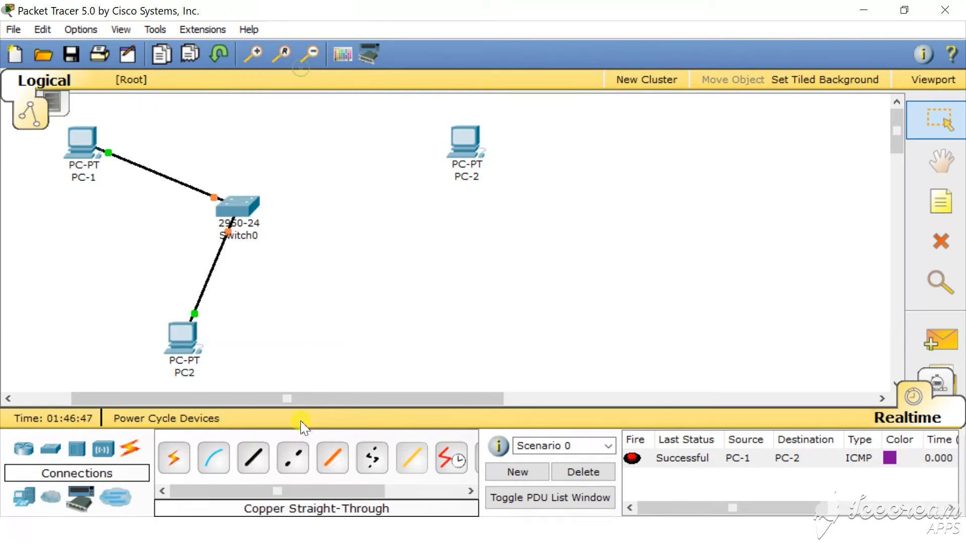
- Connect PC-2's FastEthernet port to FastEthernet0/3 on the switch with a copper straight-through cable
left_click(253, 458)
left_click(465, 146)
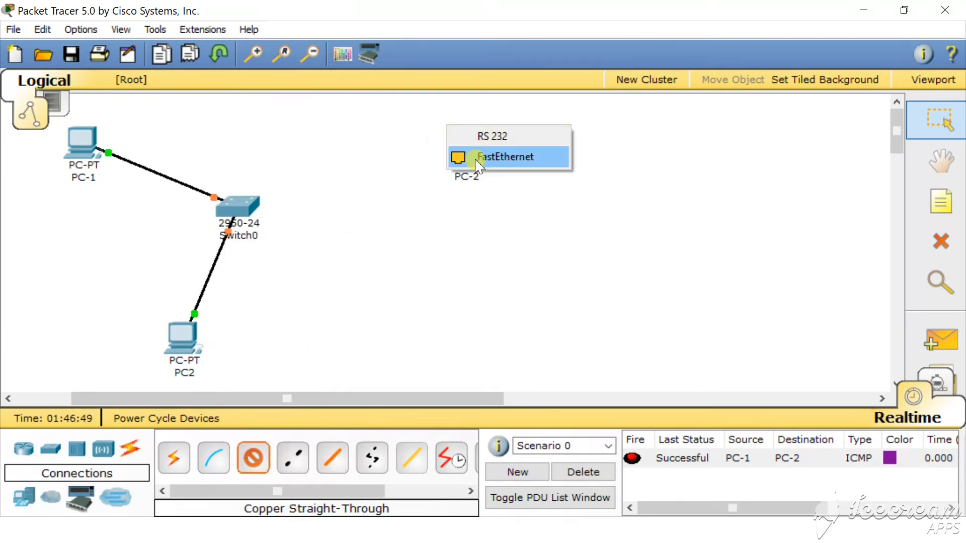
left_click(478, 156)
left_click(259, 207)
left_click(314, 86)
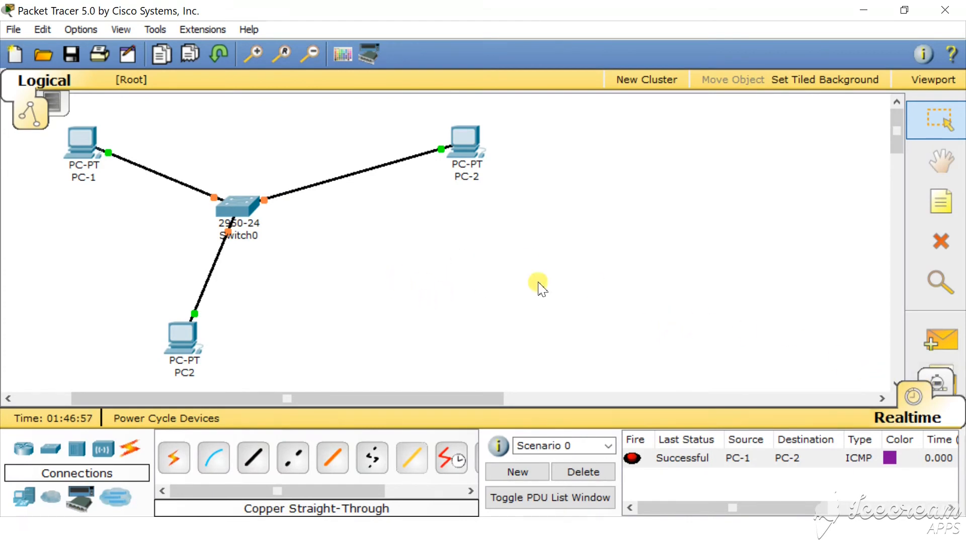
- In Simulation mode, delete the old PDU scenario and add a simple PDU from PC-1 to PC-2 across the switch network
left_click(944, 394)
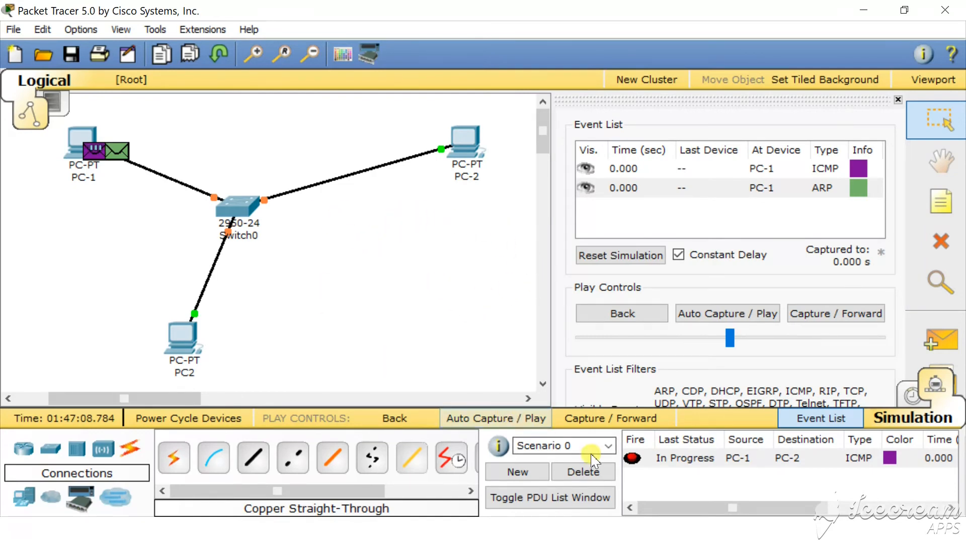
left_click(585, 471)
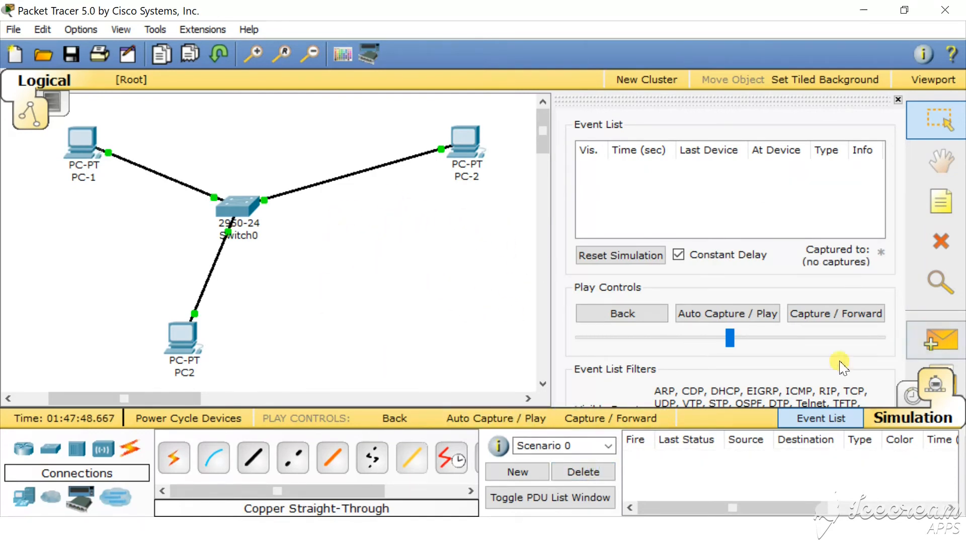
left_click(940, 341)
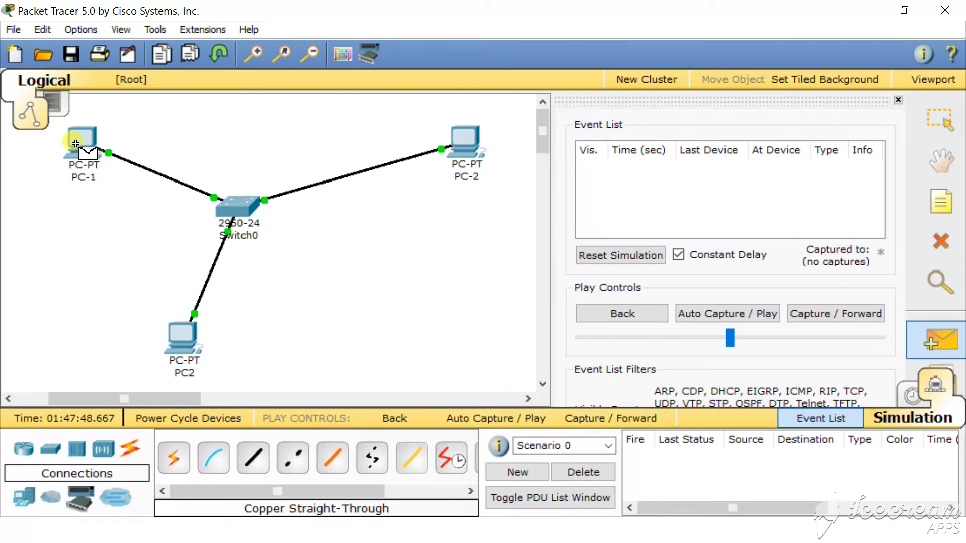
left_click(465, 143)
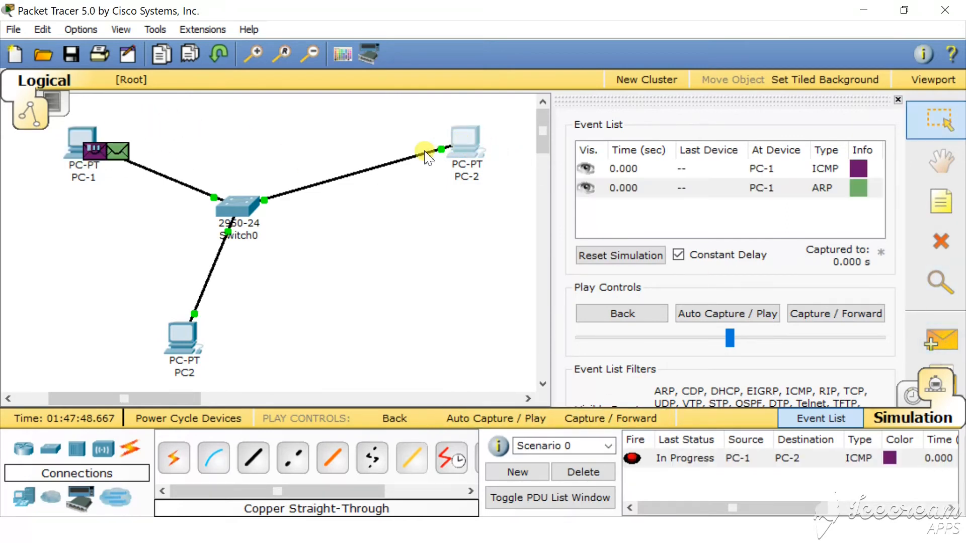
- Step the simulation forward through the ARP and ICMP exchange between PC-1 and PC-2 until the reply reaches PC-1
mouse_move(115, 157)
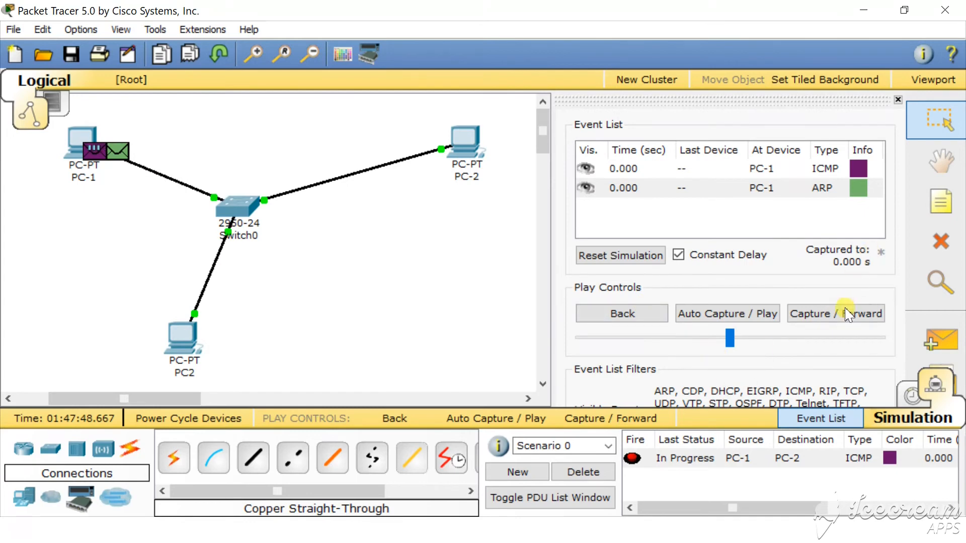
left_click(833, 317)
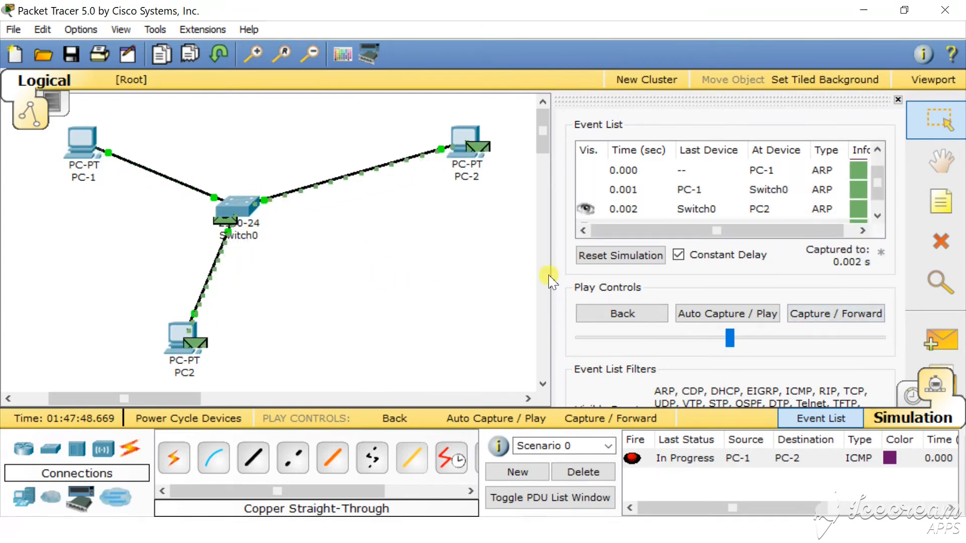
left_click(848, 318)
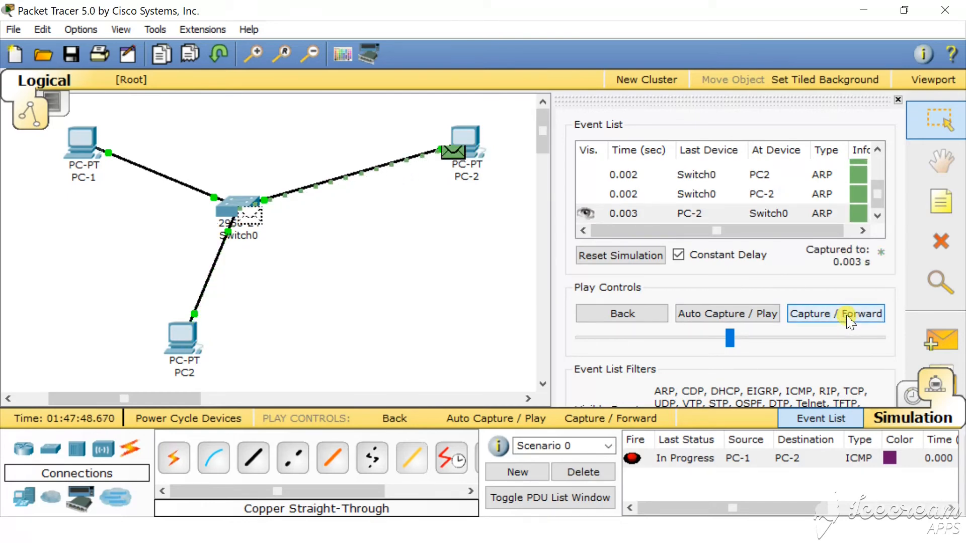
left_click(848, 318)
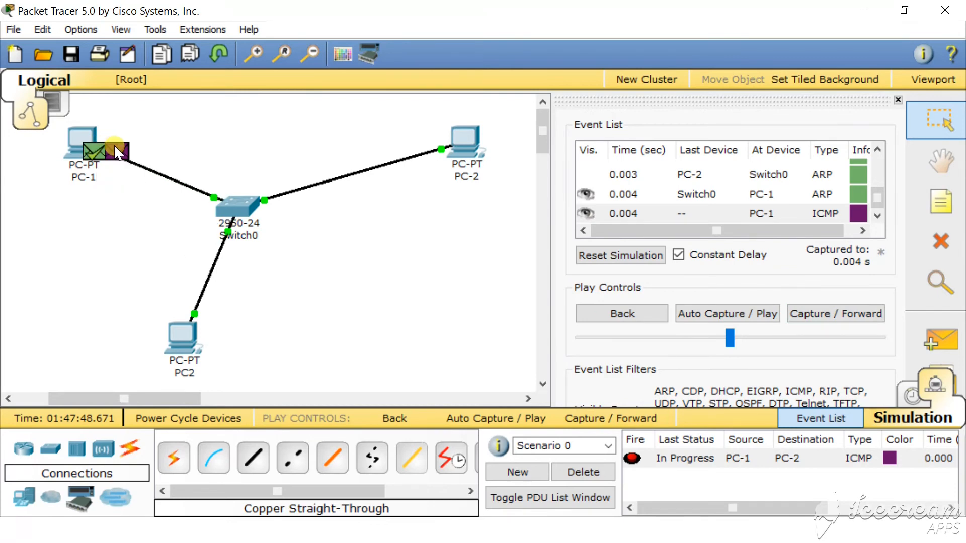
left_click(861, 316)
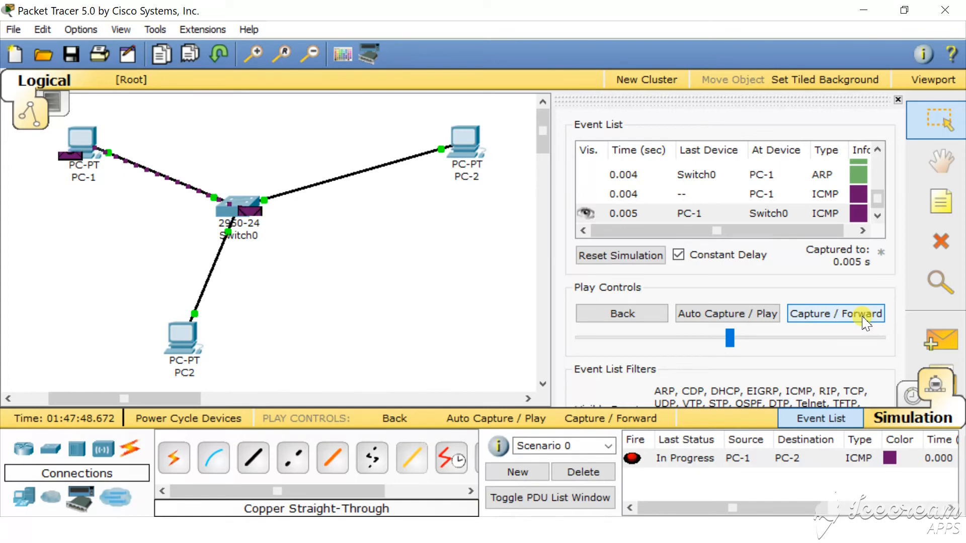
left_click(864, 317)
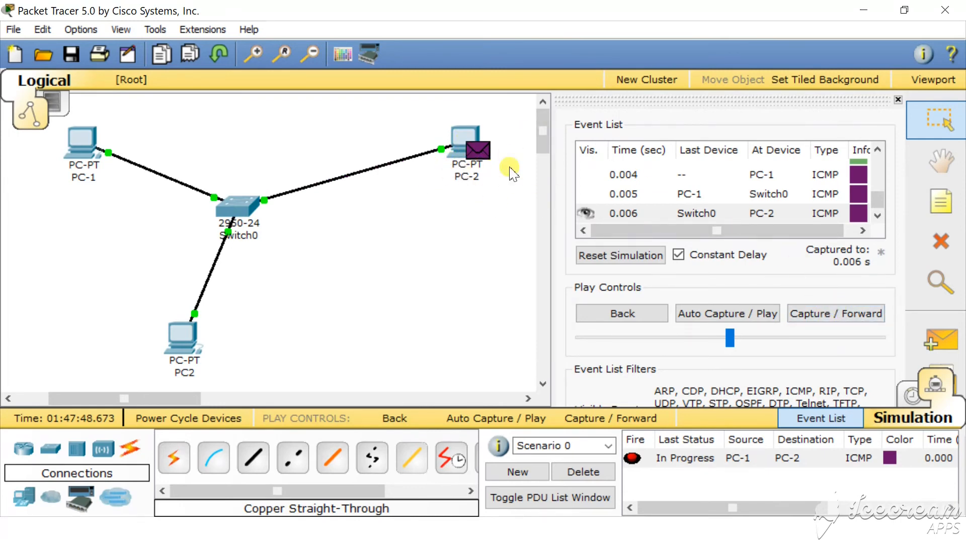
left_click(829, 314)
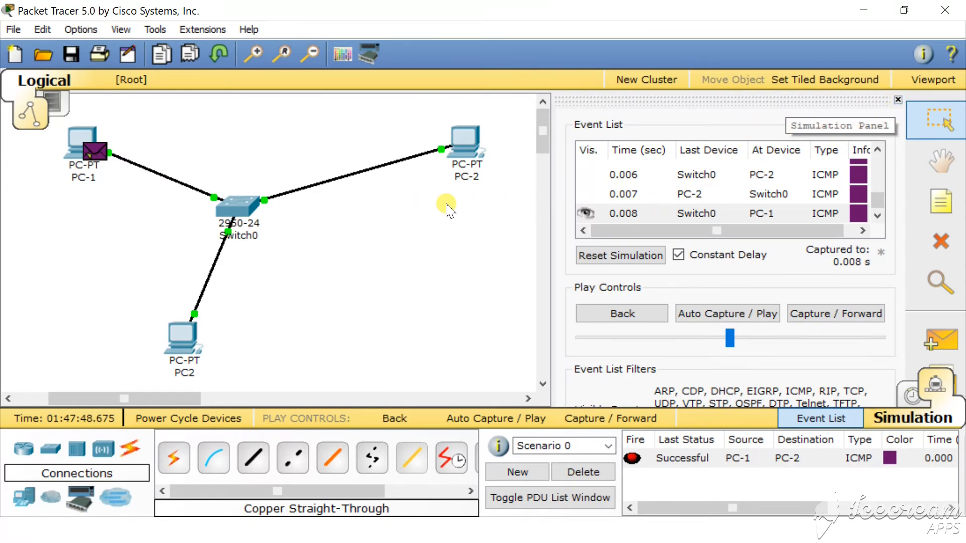
- Return to Realtime mode and inspect the MAC table of Switch0
left_click(898, 102)
left_click(902, 396)
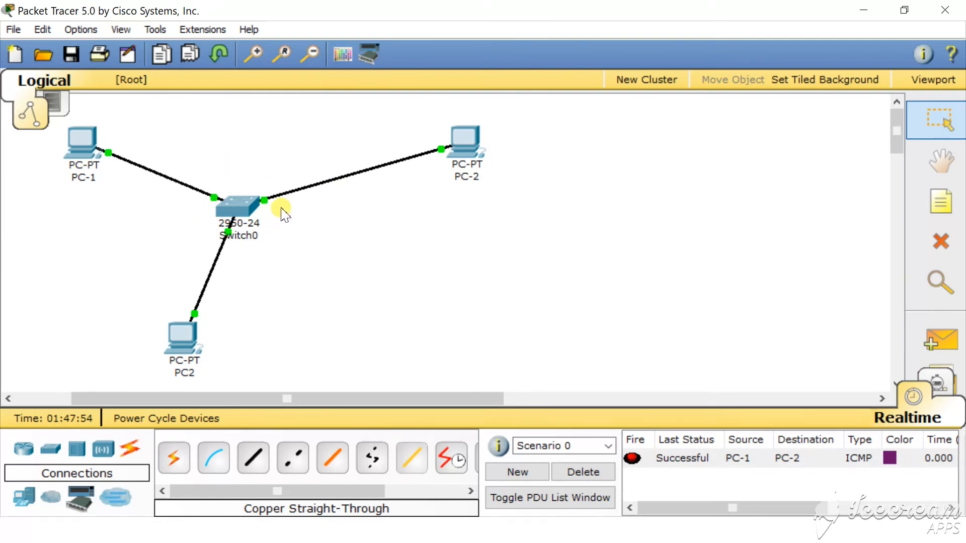
left_click(950, 297)
left_click(236, 201)
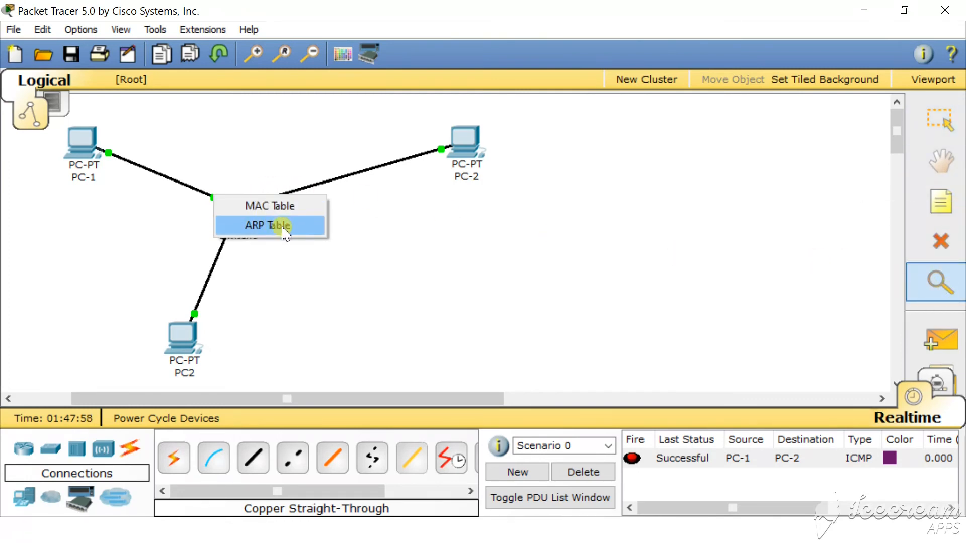
left_click(255, 205)
left_click_drag(243, 36, 648, 194)
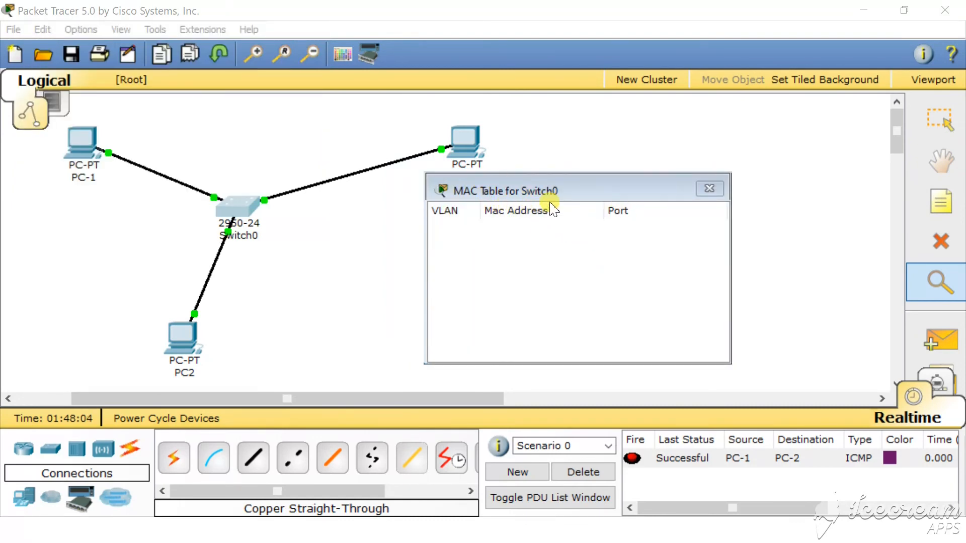
left_click(710, 190)
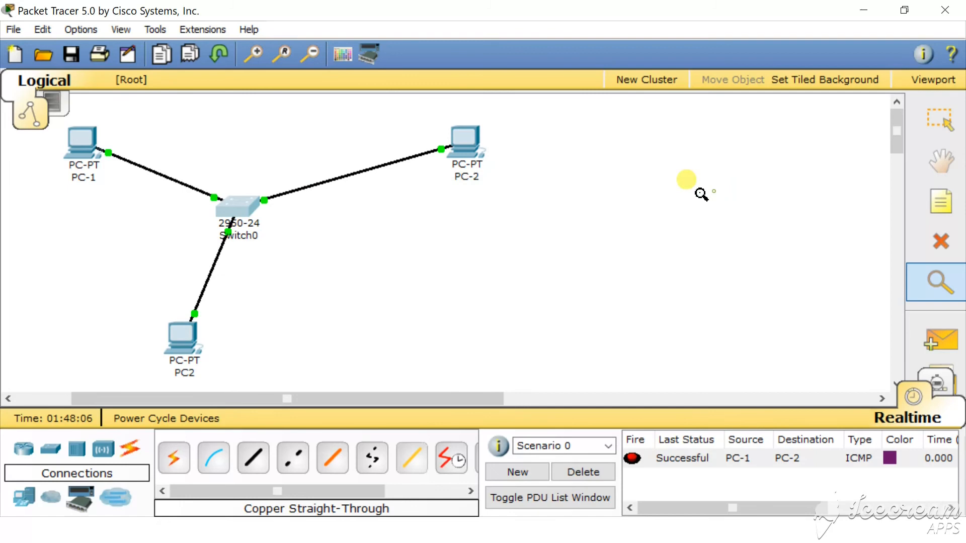
left_click(234, 204)
left_click(267, 208)
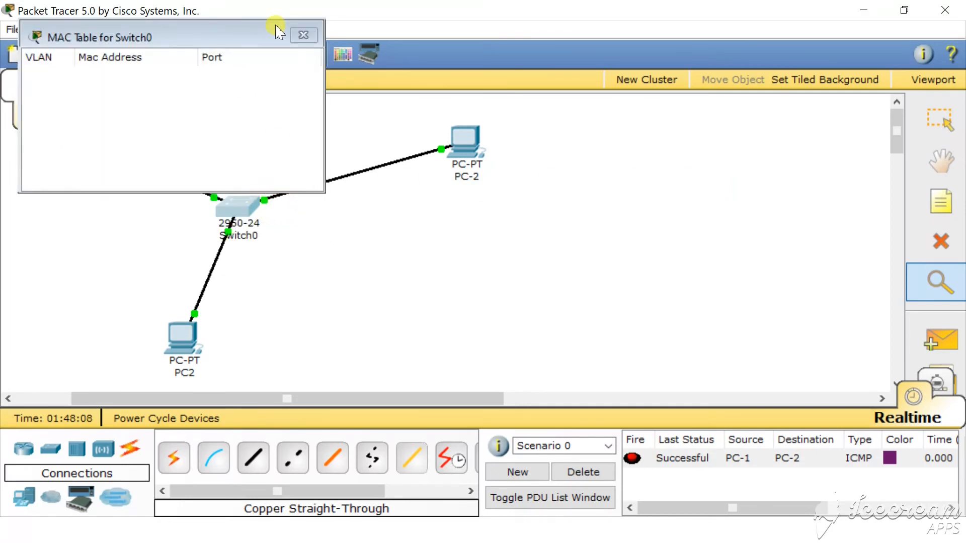
left_click_drag(279, 32, 556, 166)
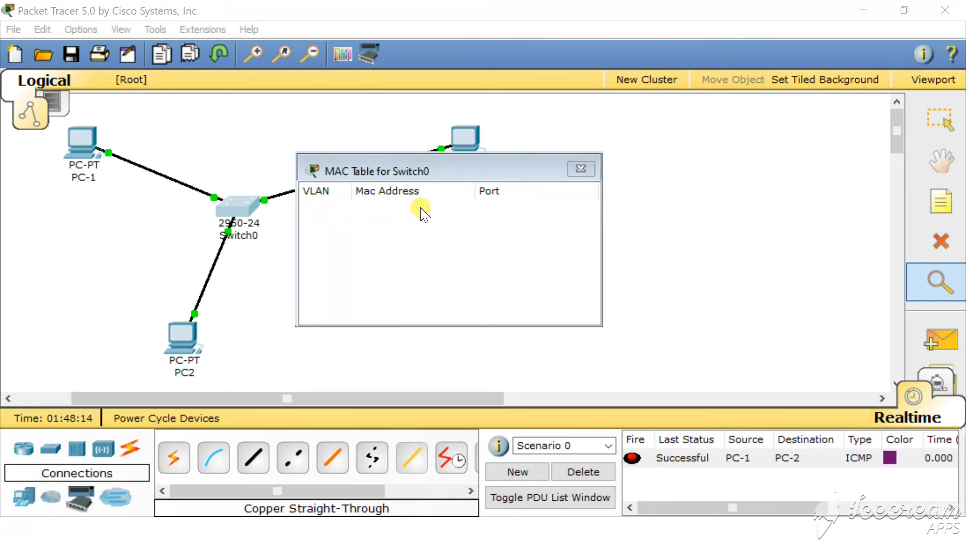
left_click(583, 170)
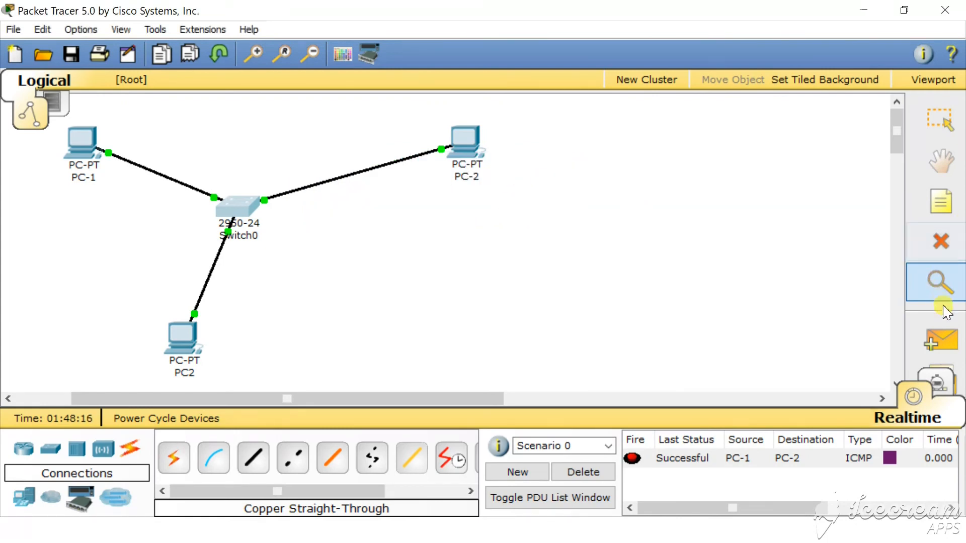
- Add another simple PDU from PC-1 to PC-2 and switch to Simulation mode
left_click(939, 340)
left_click(96, 149)
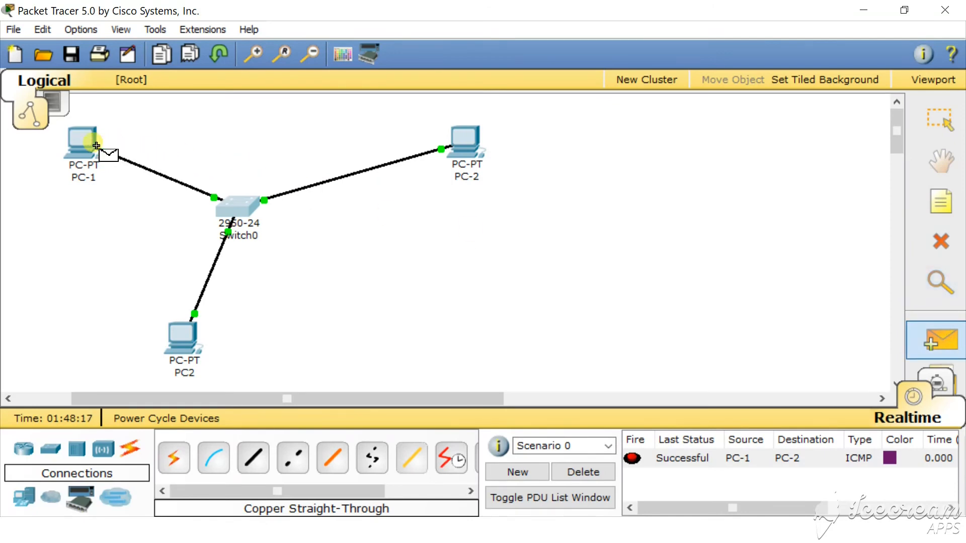
left_click(463, 144)
left_click(928, 395)
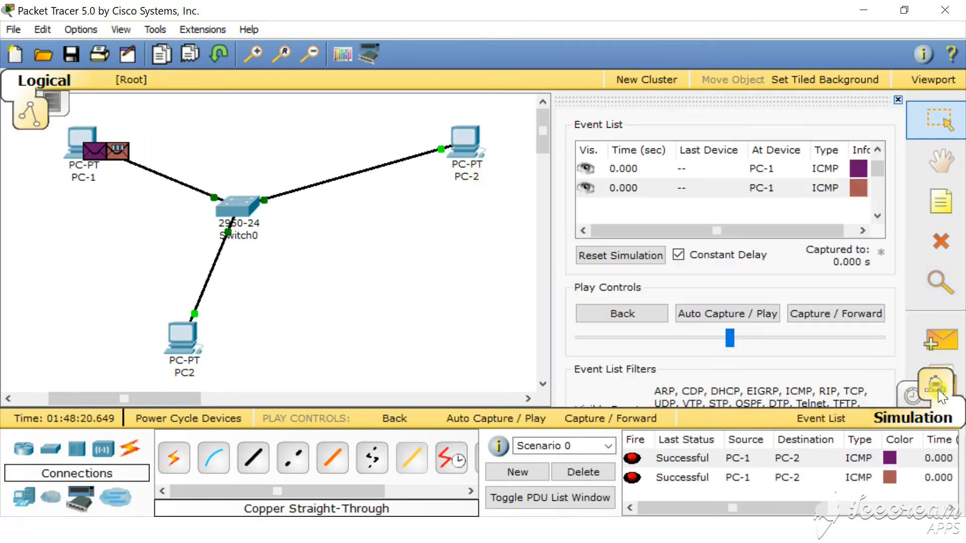
- Step the simulation forward through both PC-1 to PC-2 ICMP exchanges, and delete the PDU scenario
left_click(817, 315)
left_click(817, 313)
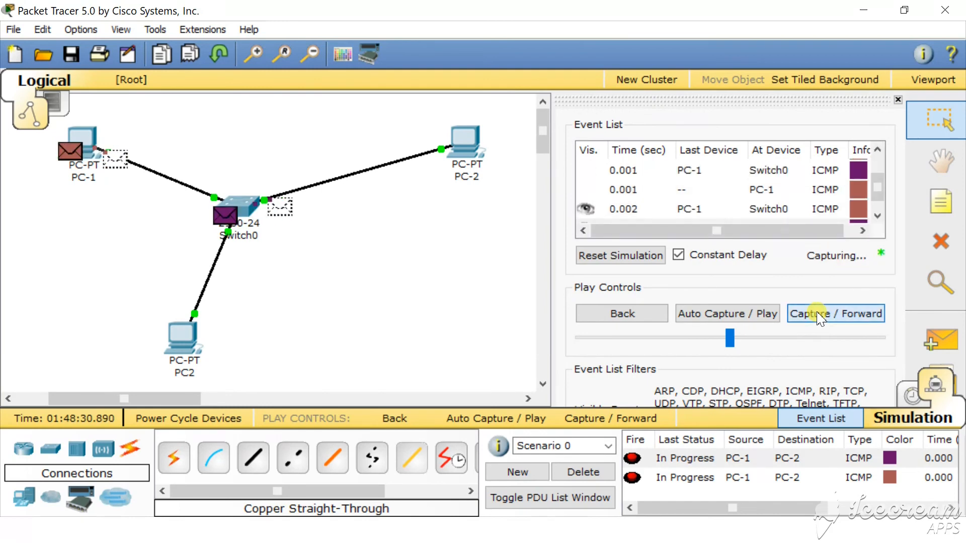
left_click(817, 312)
left_click(817, 313)
left_click(817, 313)
left_click(817, 313)
left_click(817, 313)
left_click(817, 312)
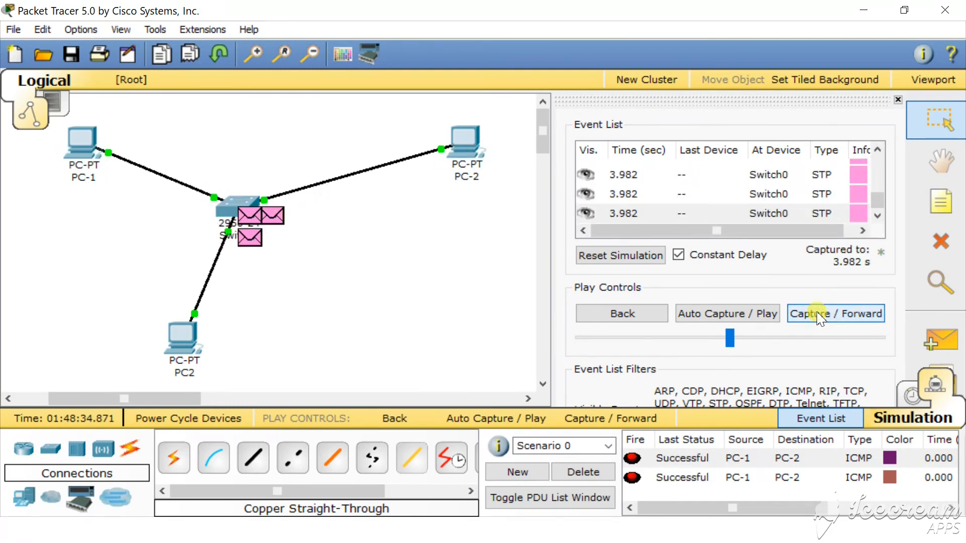
left_click(817, 313)
left_click(817, 313)
left_click(580, 472)
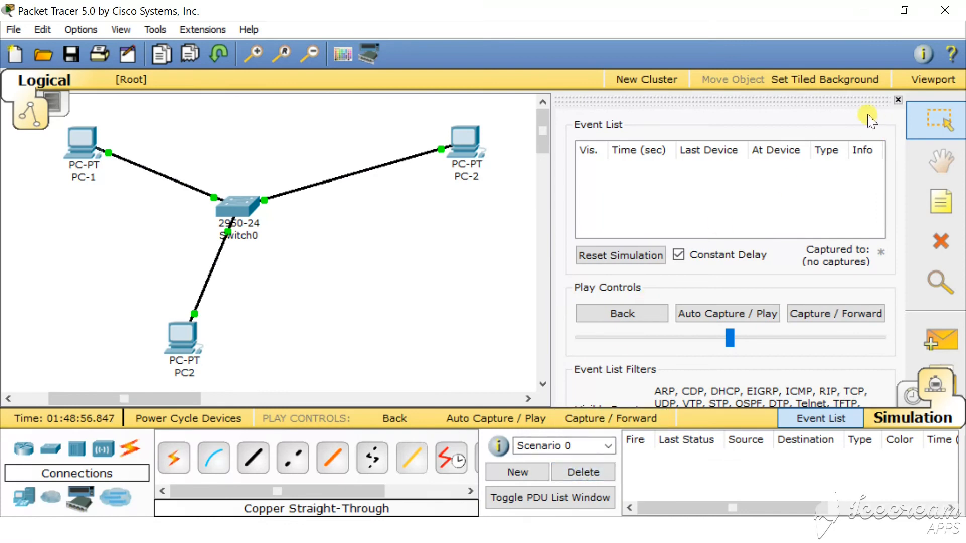
left_click(898, 100)
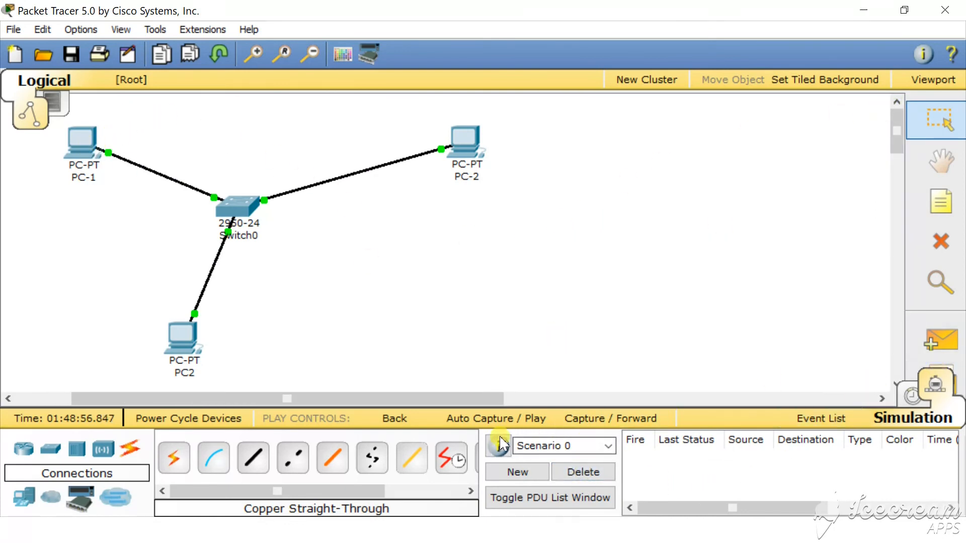
- Examine which MAC addresses and ports Switch0 has learned in its MAC table
left_click(938, 292)
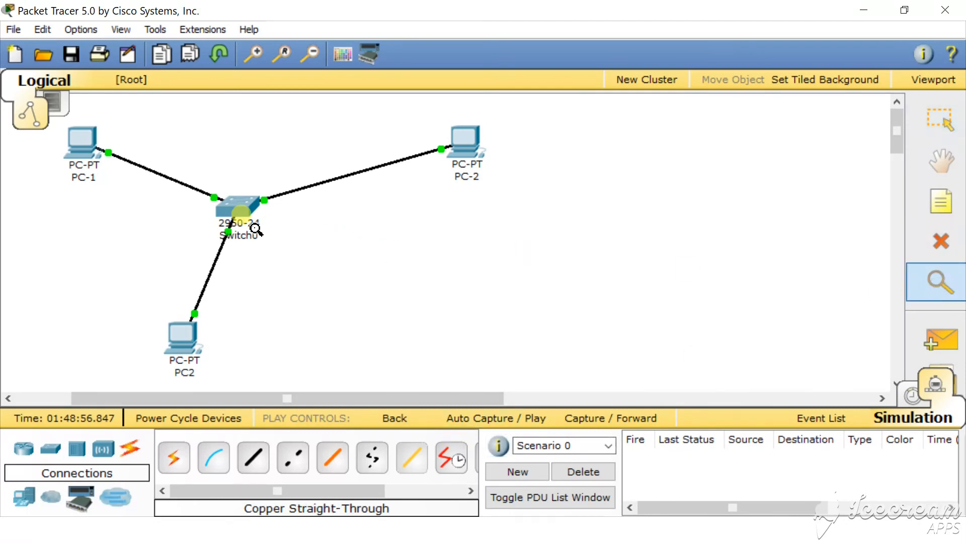
left_click(238, 203)
left_click(260, 206)
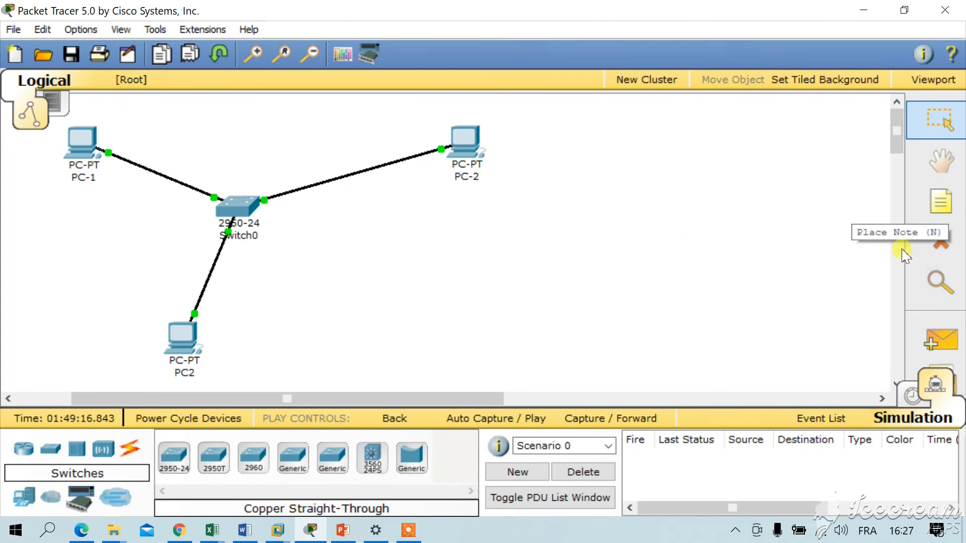
left_click(938, 285)
left_click(252, 204)
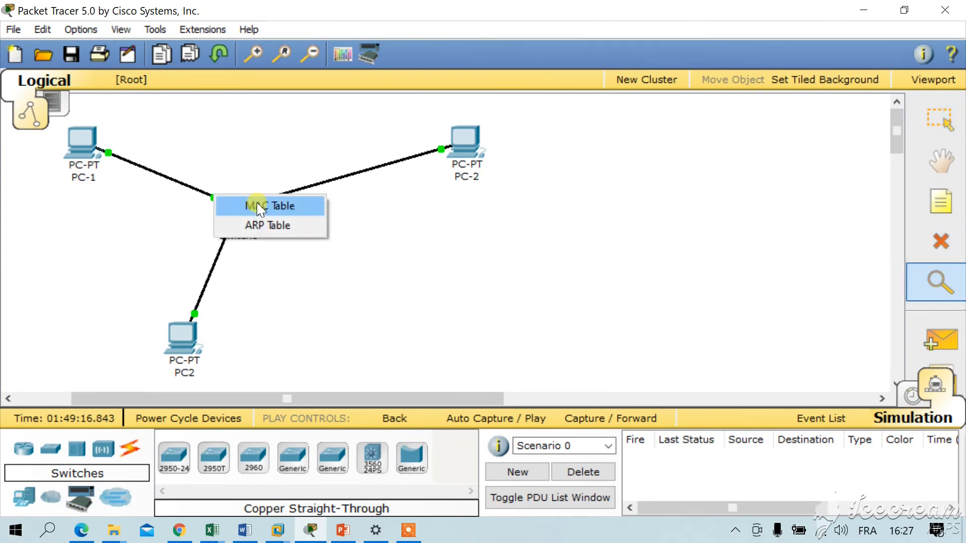
left_click(271, 205)
left_click_drag(253, 44, 617, 194)
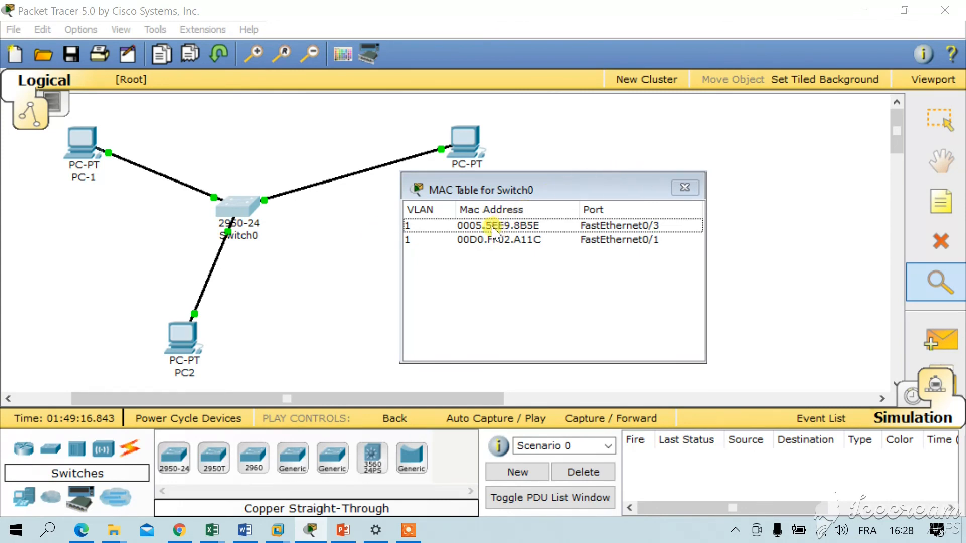
left_click(686, 190)
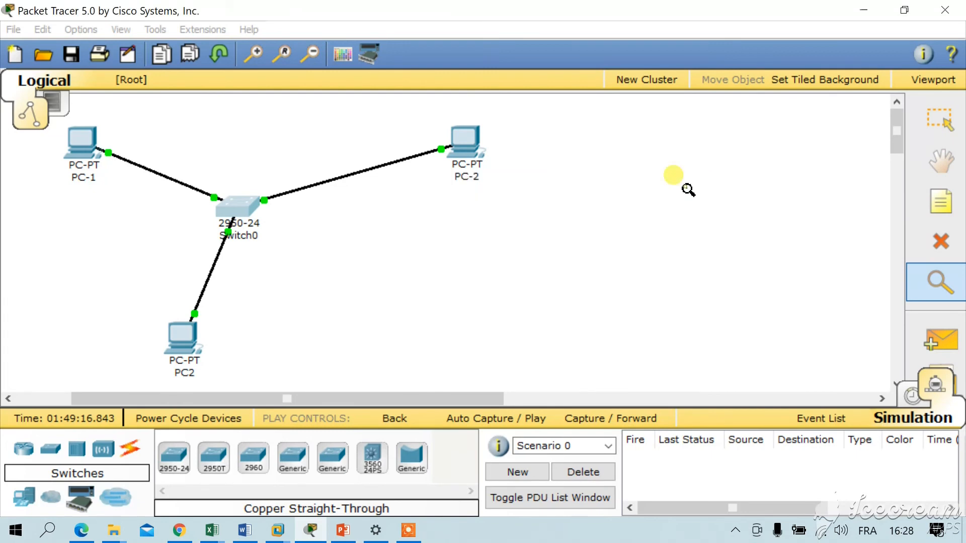
- Place a 2950-24 switch and a 2960-24TT switch side by side in the free area below PC-2
left_click(177, 457)
left_click(333, 264)
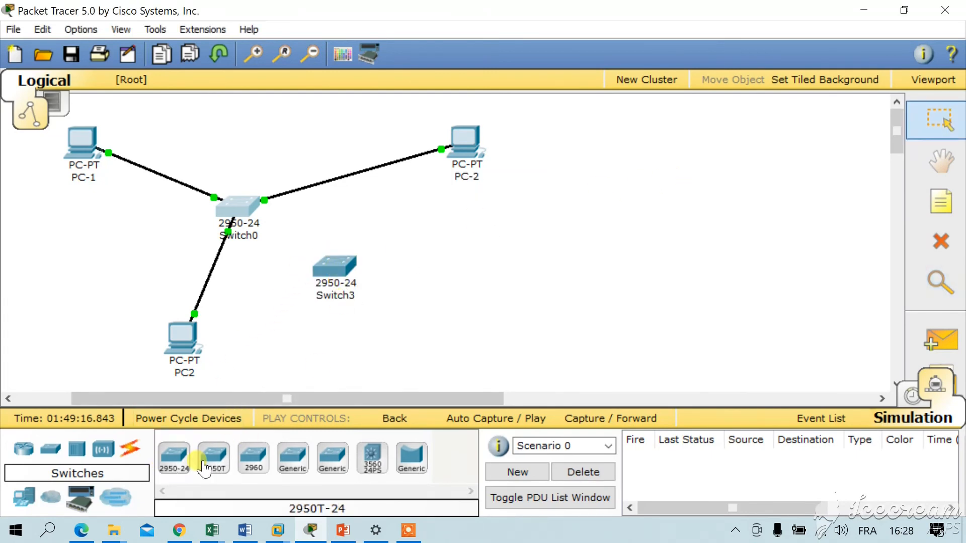
left_click(253, 457)
left_click(446, 273)
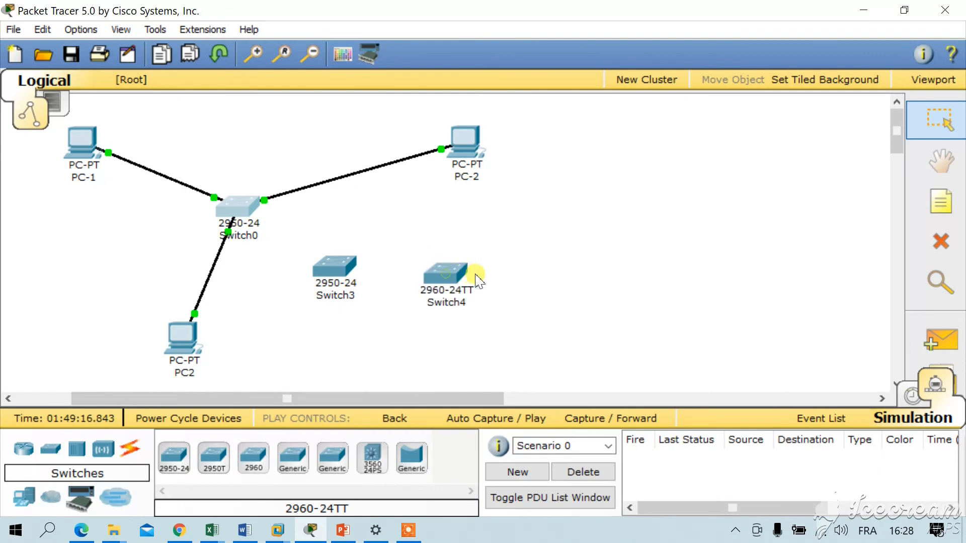
- Examine the ports of the new 2950-24 switch in an enlarged physical device view
left_click_drag(336, 274, 336, 282)
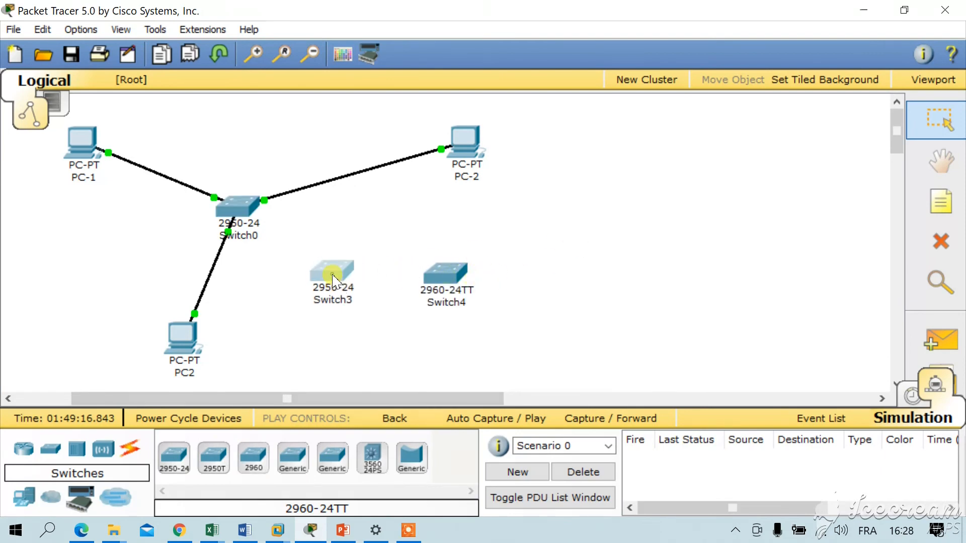
left_click(333, 278)
left_click(600, 99)
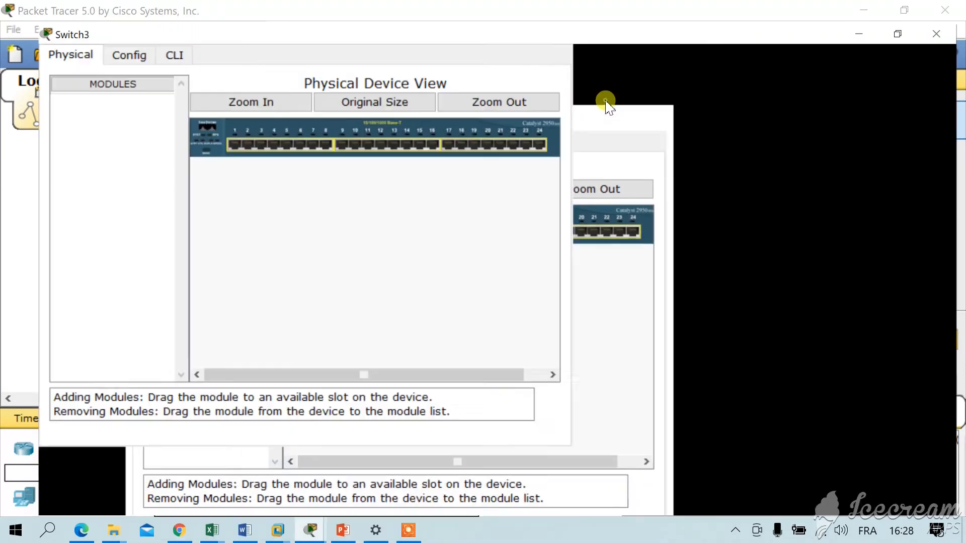
left_click(279, 84)
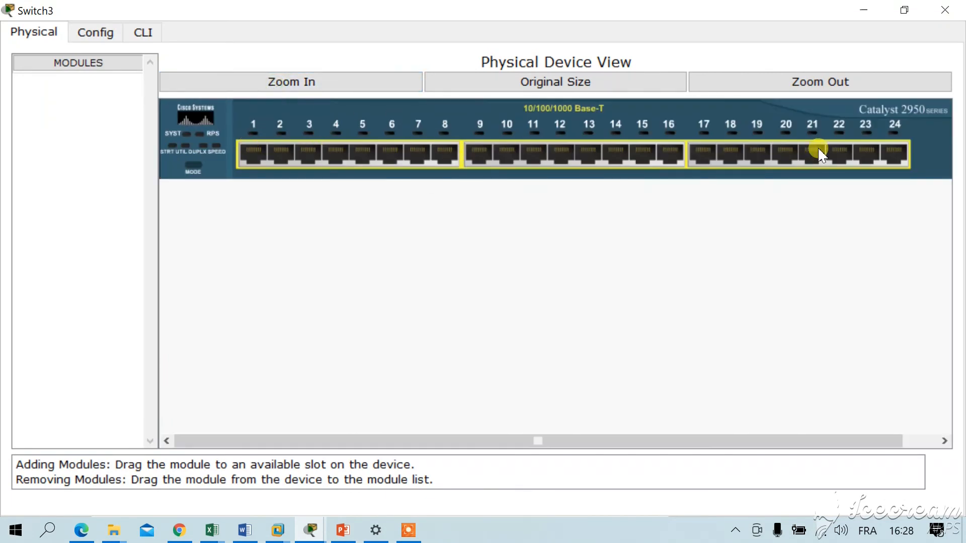
left_click(952, 18)
- Examine the ports of the 2960-24TT switch in an enlarged physical device view, including those at its far end
left_click(443, 275)
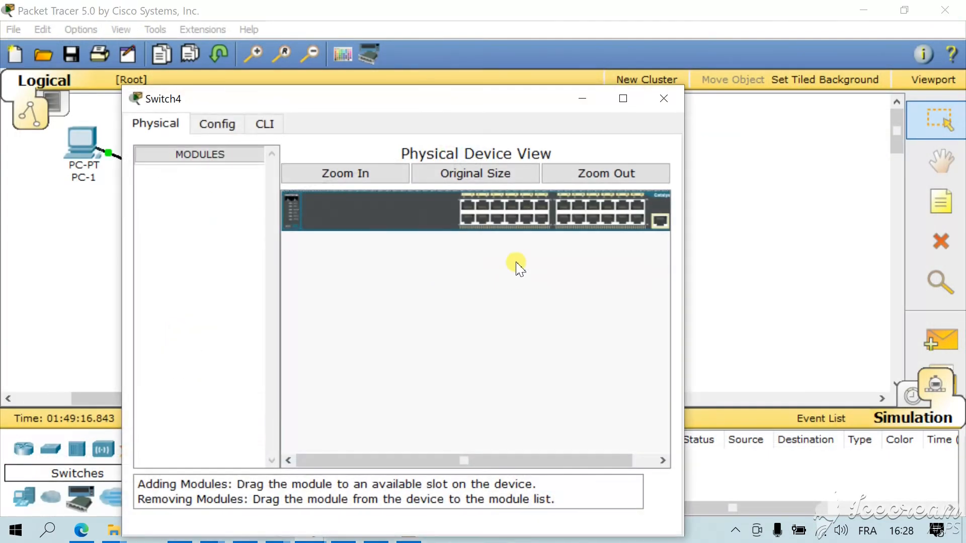
left_click(623, 98)
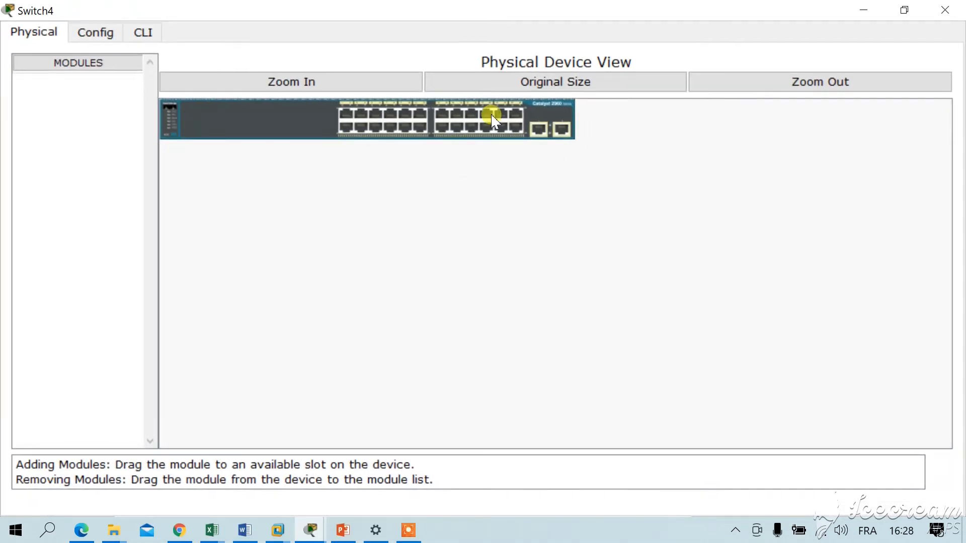
left_click(326, 85)
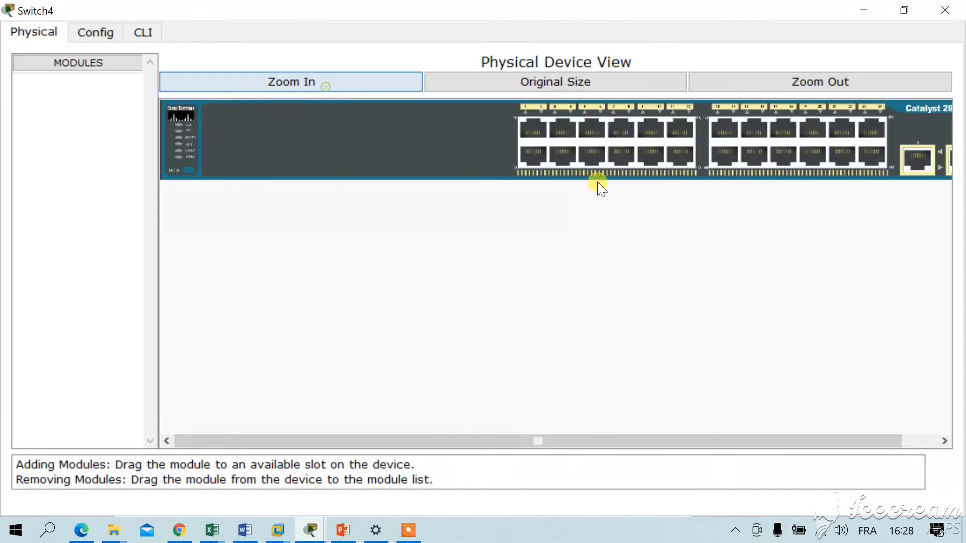
left_click_drag(508, 441, 543, 443)
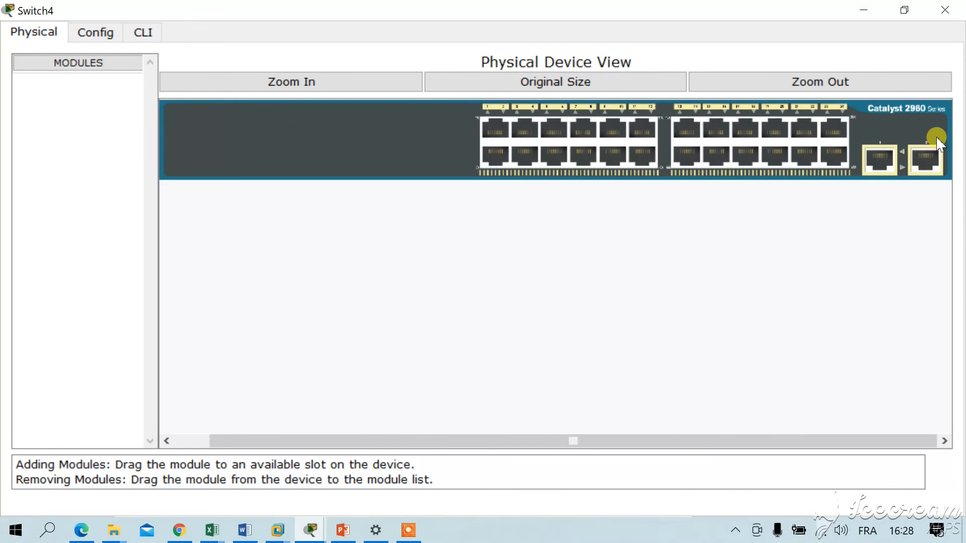
left_click(945, 9)
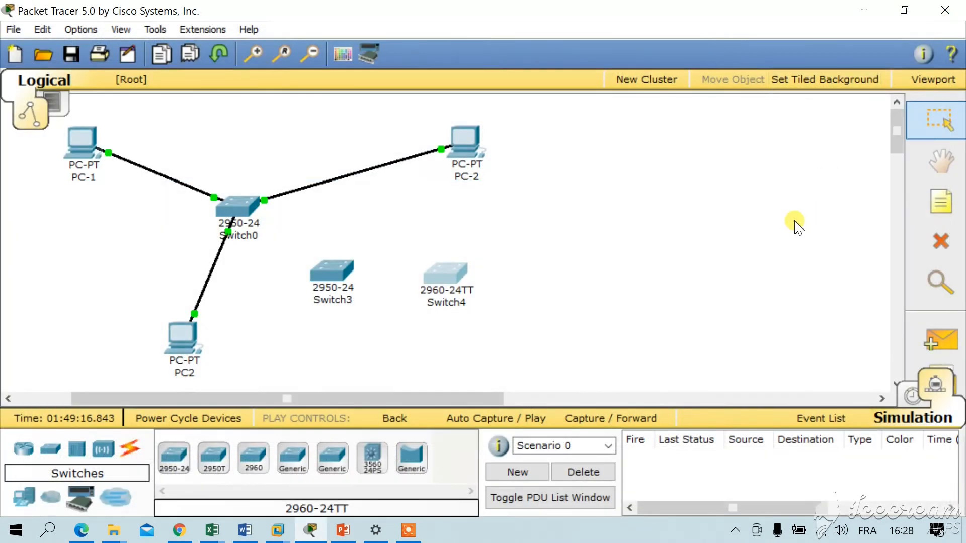